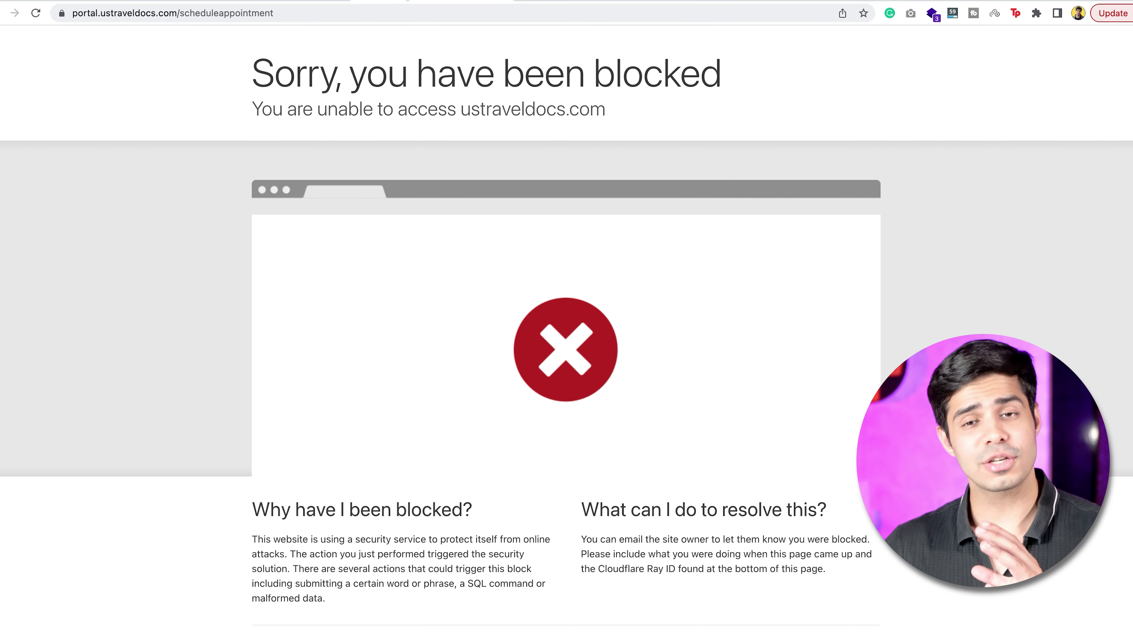
Strip the 'scheduleappointment' path from the blocked address to load the portal's main page.
triple_click(140, 13)
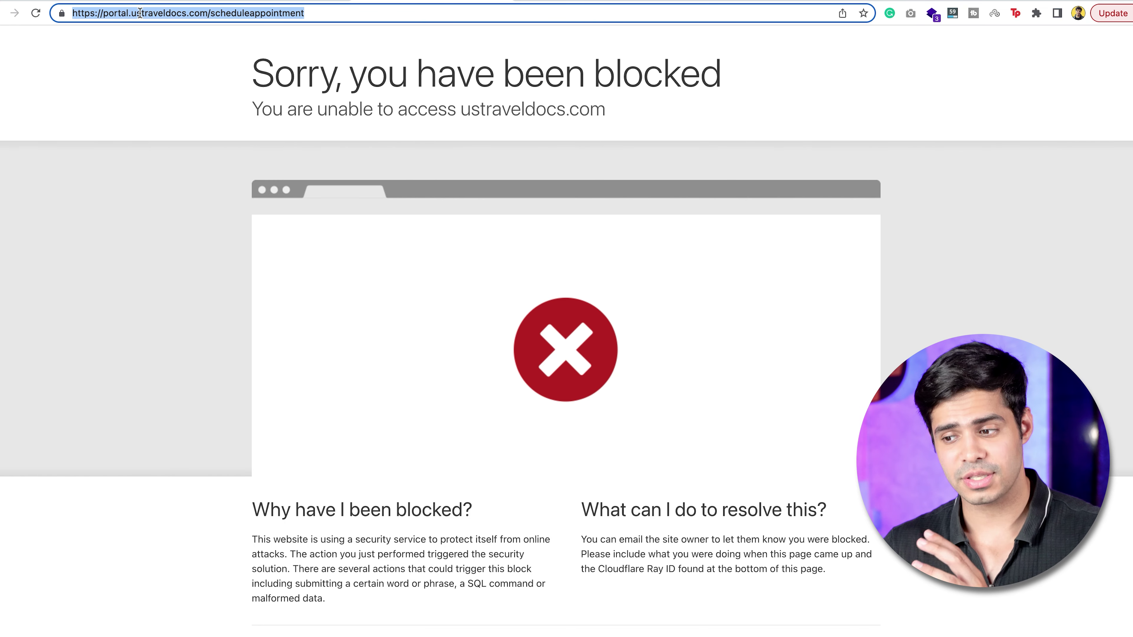
double_click(233, 13)
key("BackSpace")
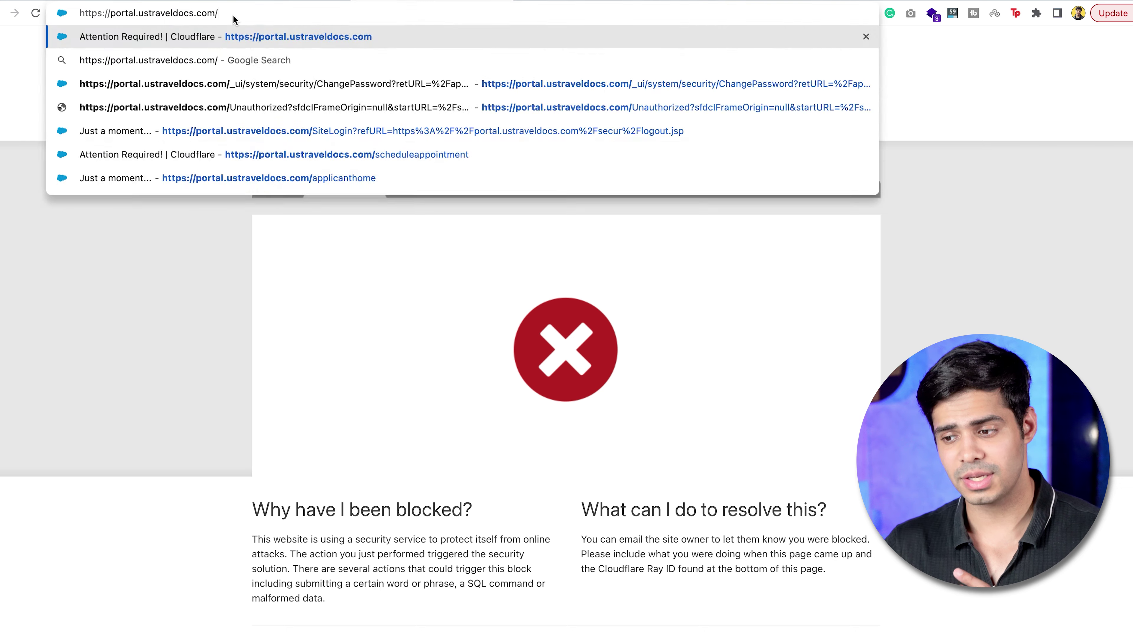
key("Return")
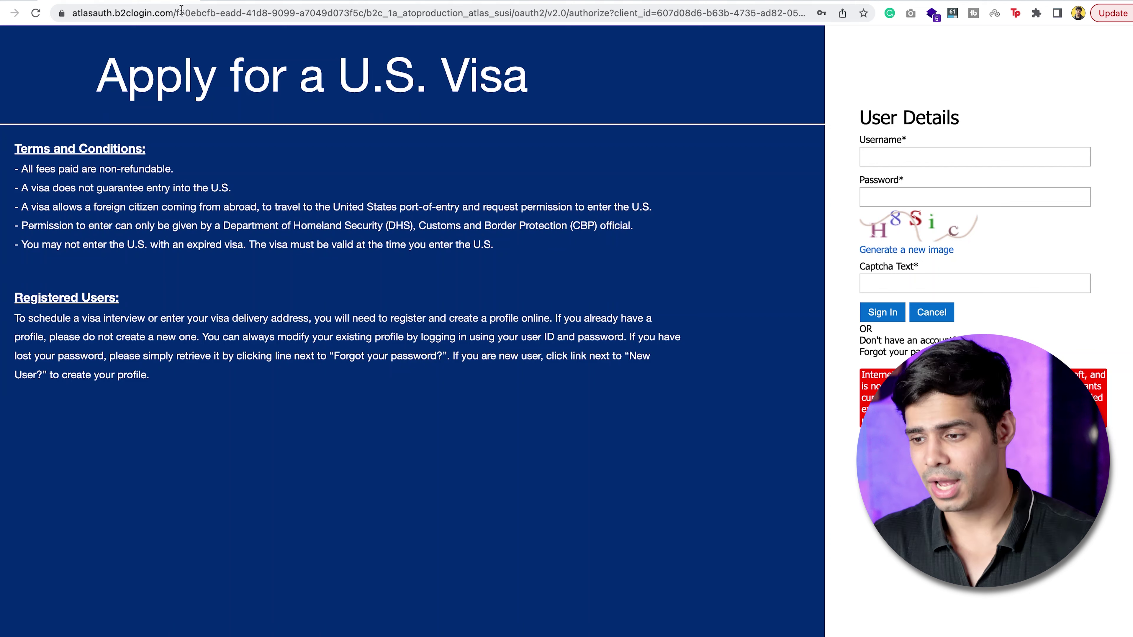
left_click(162, 13)
Go to usvisascheduling.com and open the 'Sign up now' new-account form.
type("usvisa")
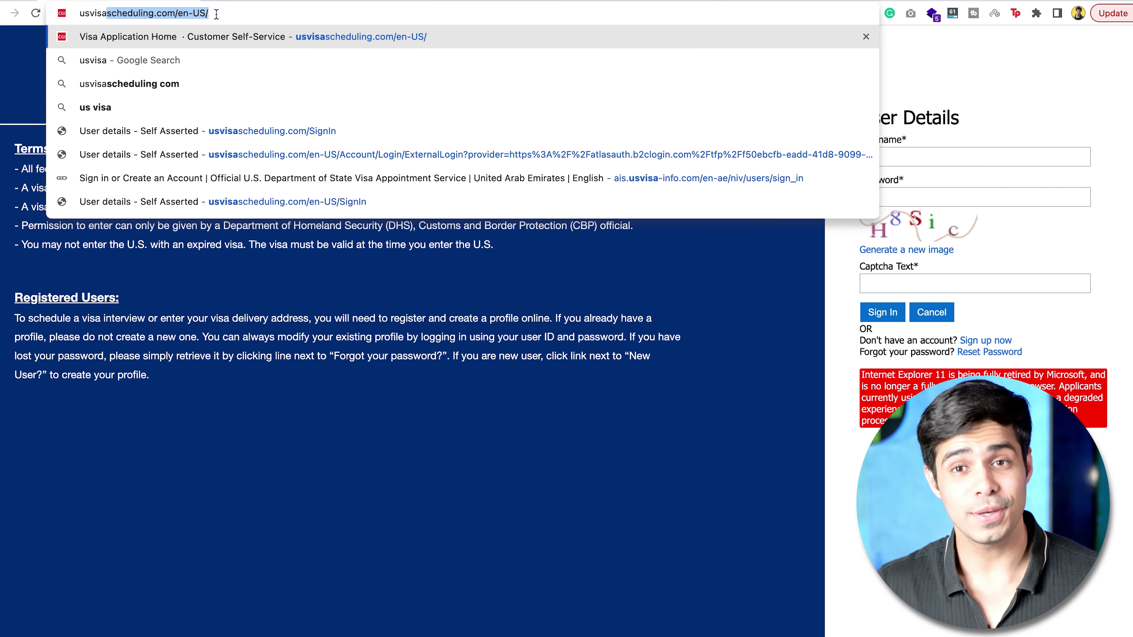
left_click(225, 287)
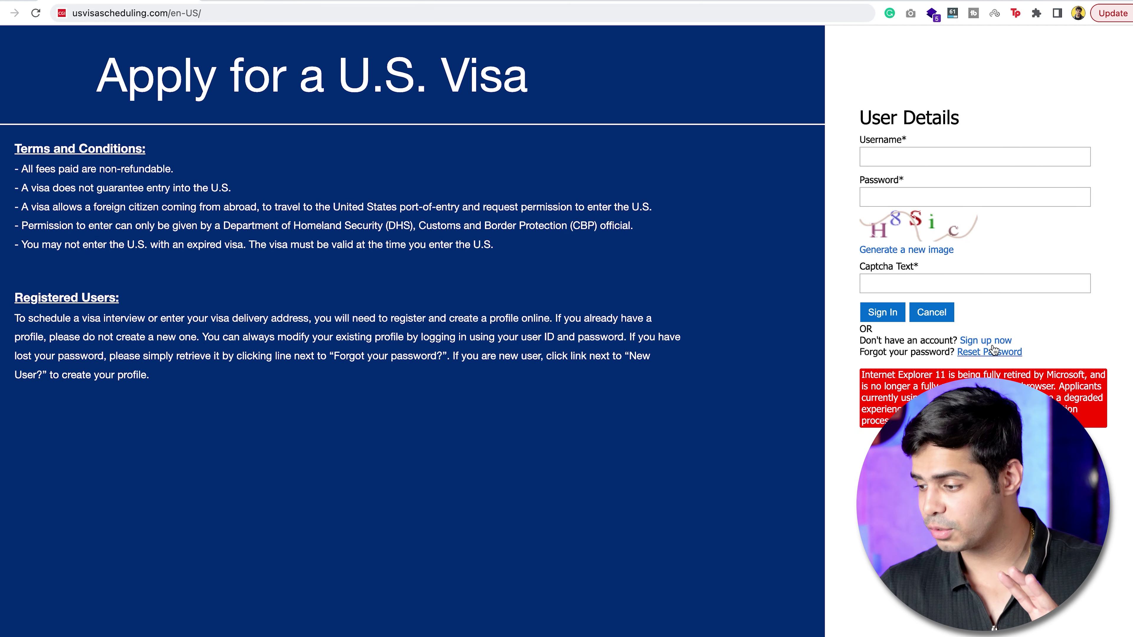
left_click(993, 345)
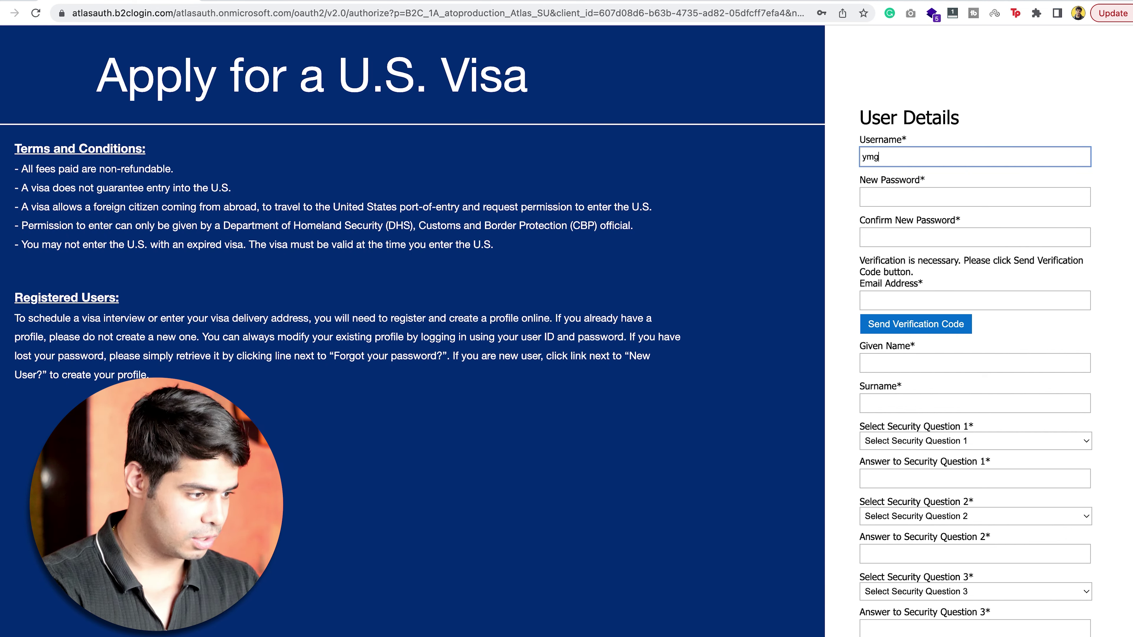
Enter the username, password twice and e-mail address, then verify the e-mail with its code.
key("BackSpace")
type("rad")
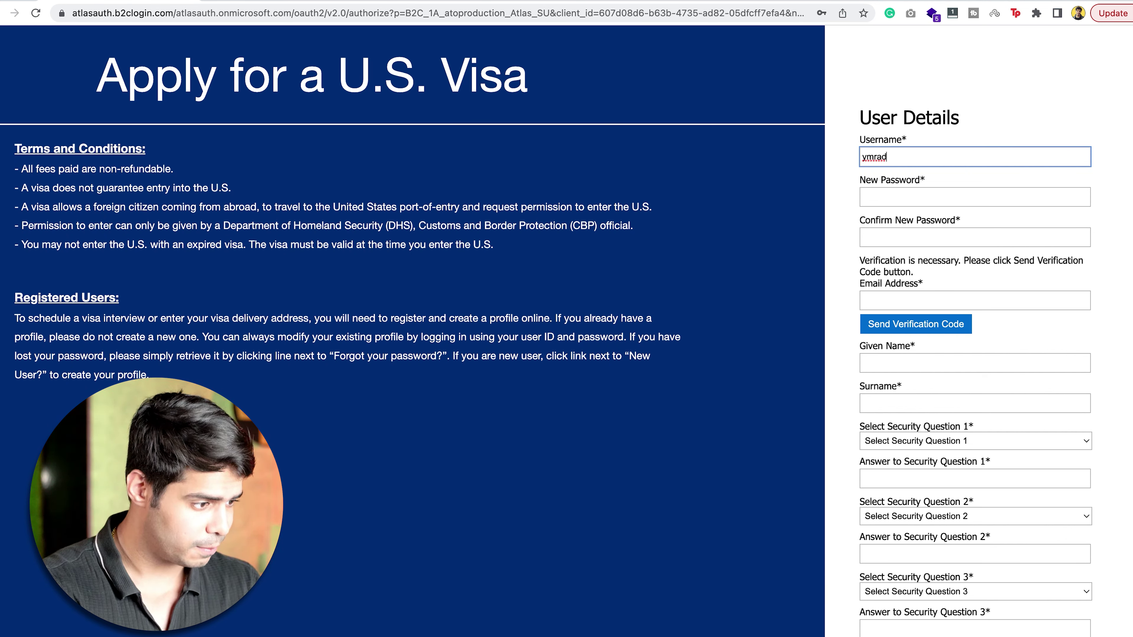
type("_cl")
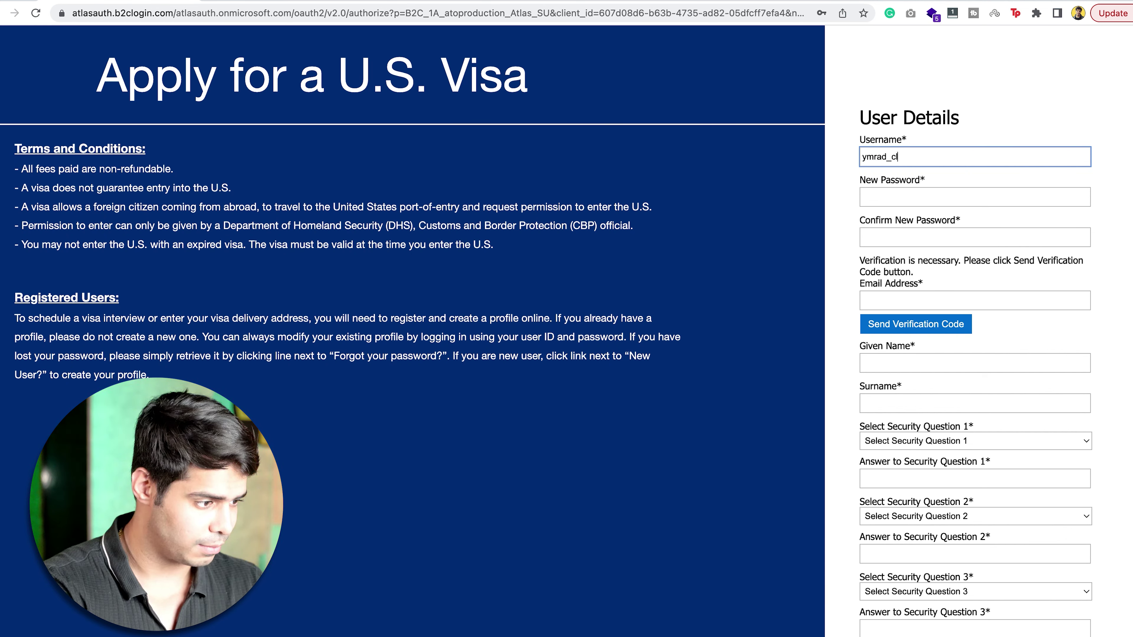
type("ient1")
key("Tab")
type("************")
key("Tab")
type("************")
key("Tab")
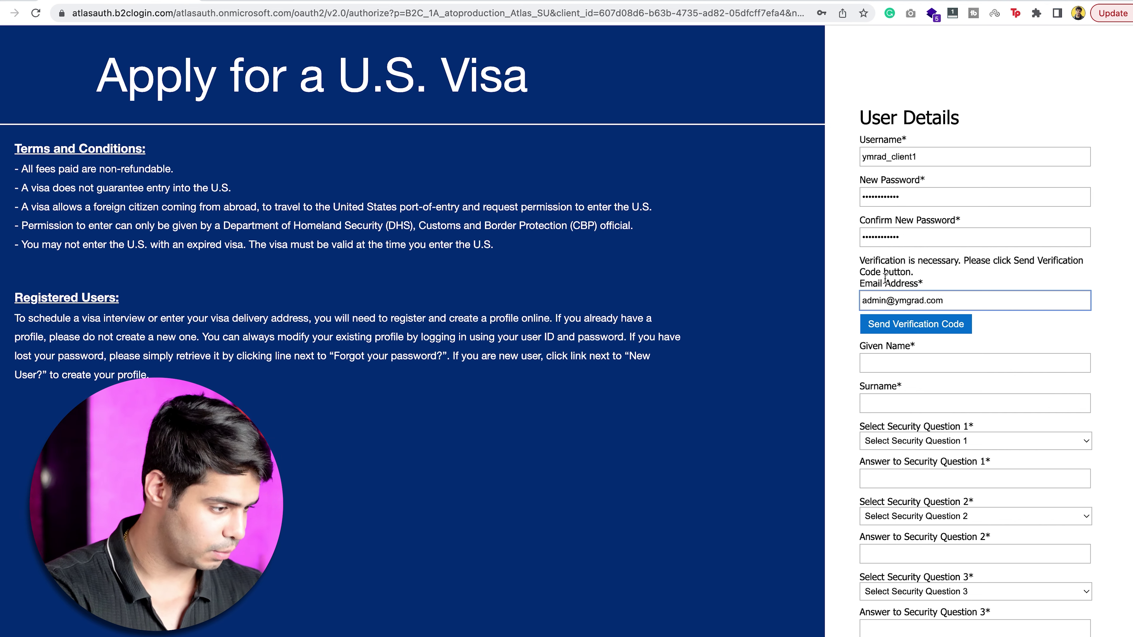
left_click(919, 325)
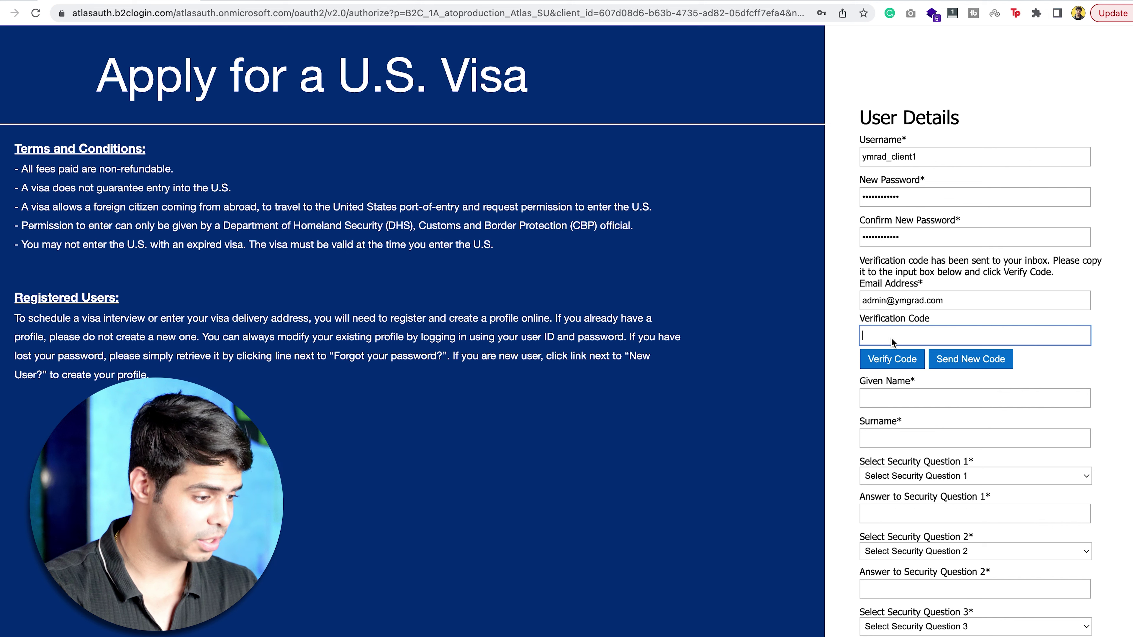
left_click(890, 357)
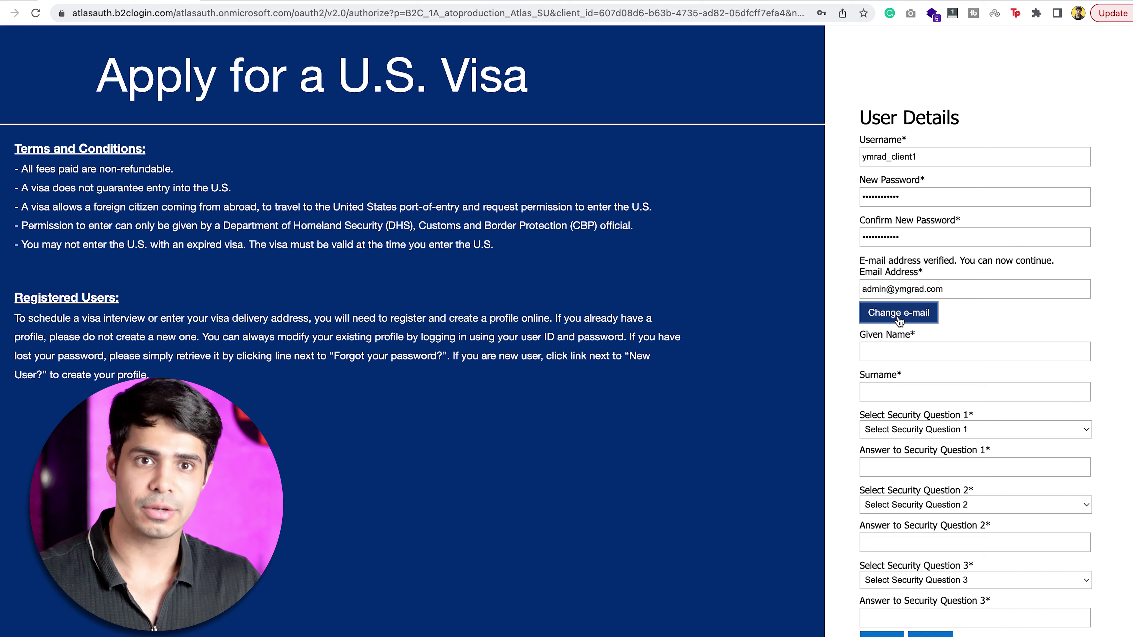
Enter the given name and surname, and choose the mother's maiden name as security question 1.
left_click(894, 345)
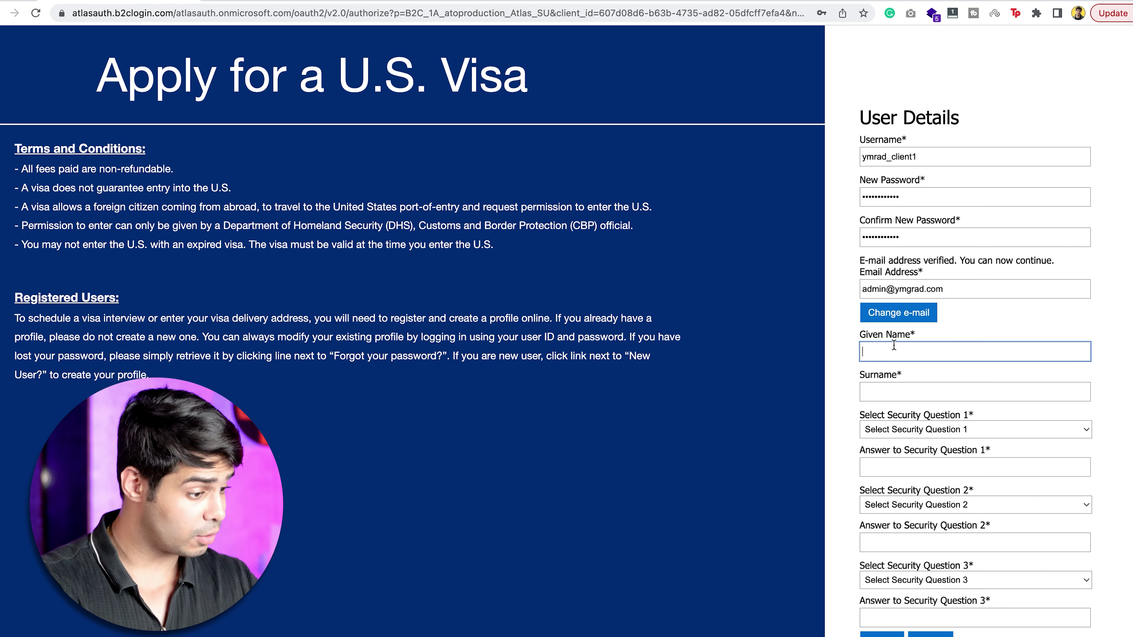
type("YMG")
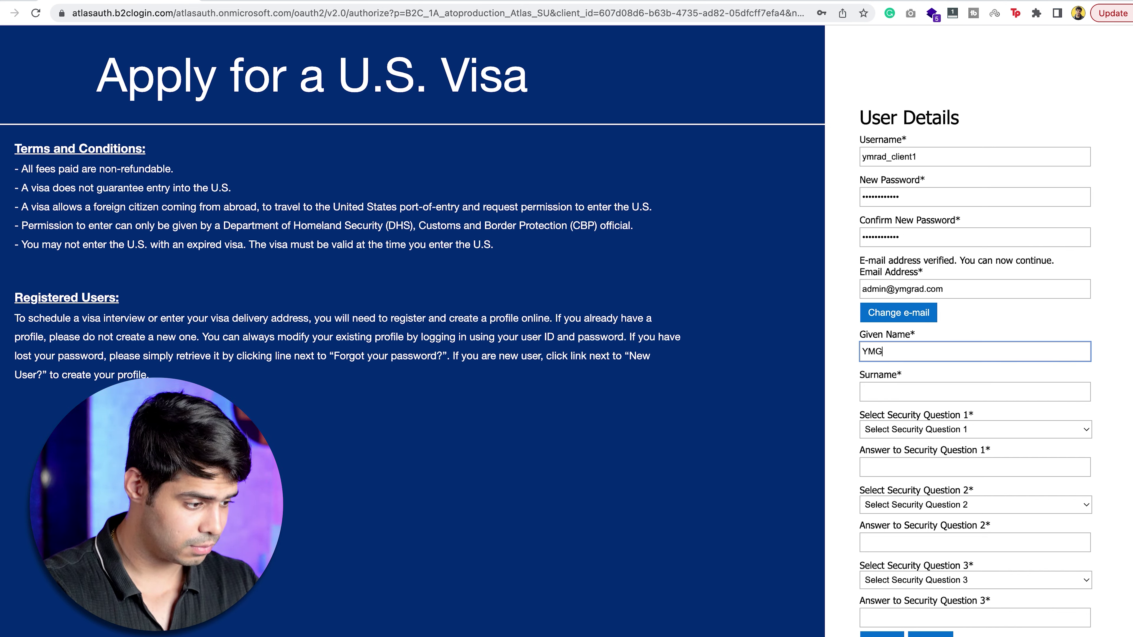
type("rad")
key("Tab")
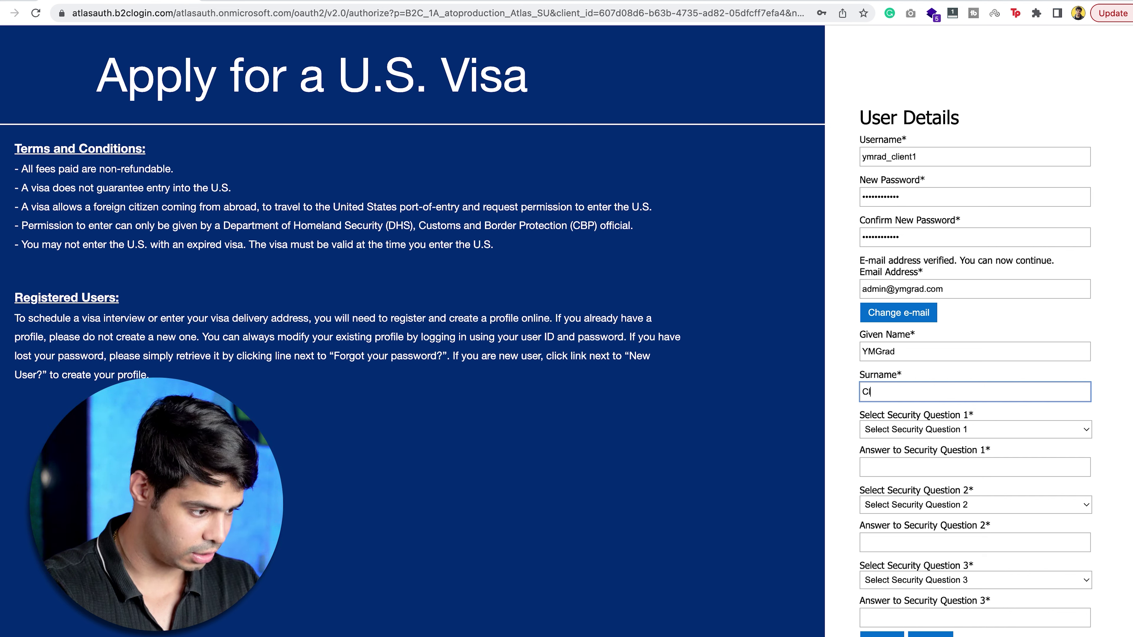
left_click(911, 429)
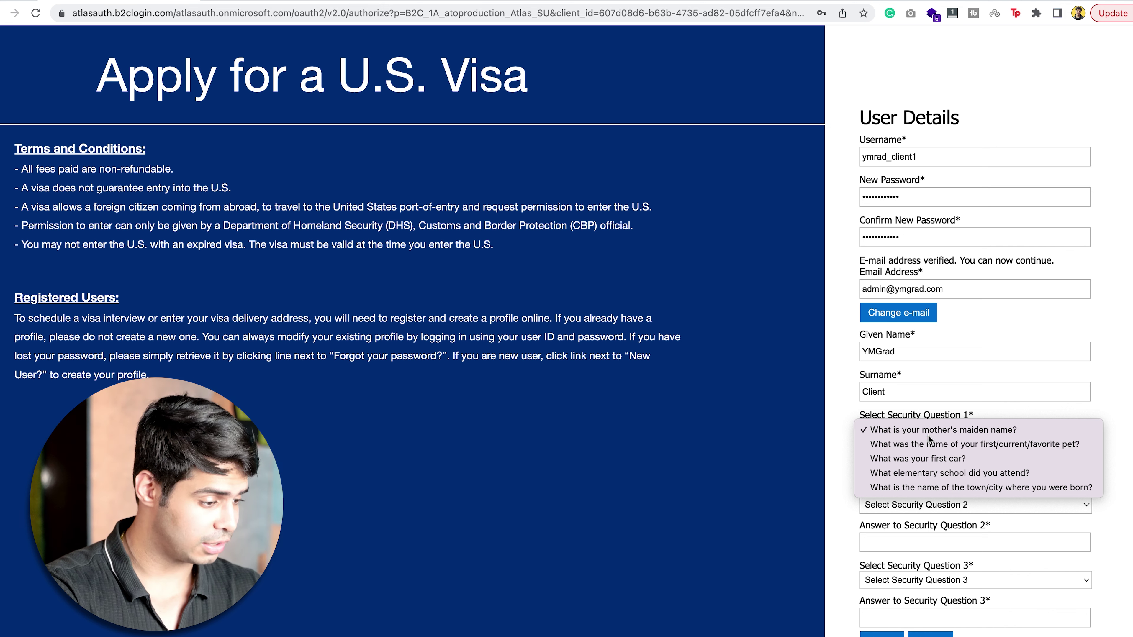
left_click(919, 429)
left_click(910, 474)
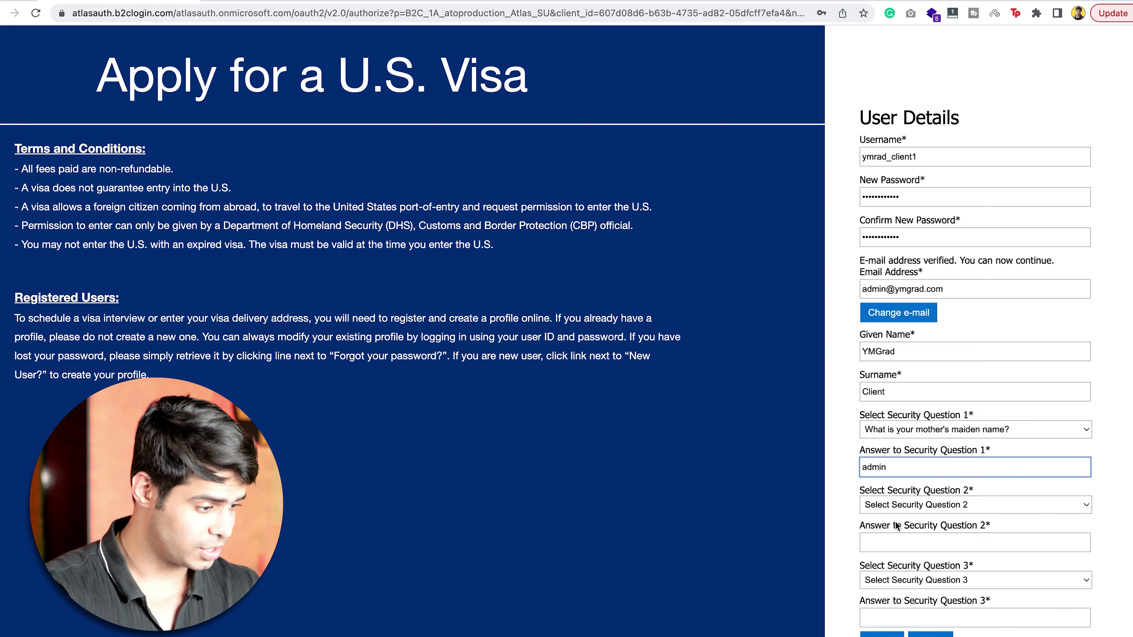
Answer the least favorite food and sibling's middle name security questions, then submit the account.
left_click(894, 504)
left_click(910, 522)
left_click(937, 542)
type("admin 1")
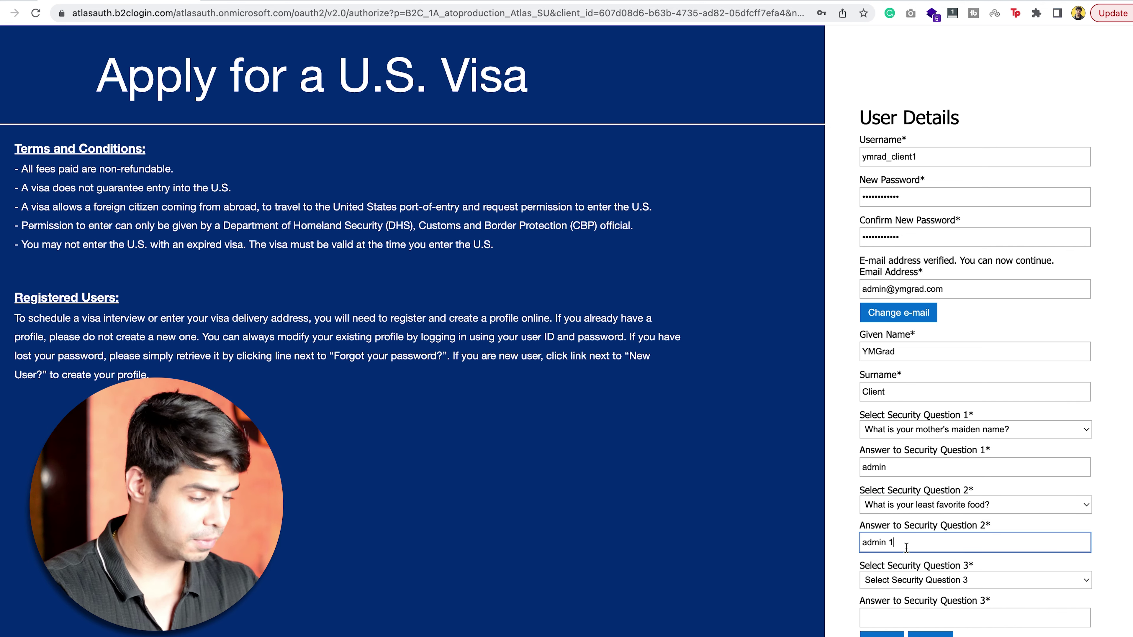
key("Tab")
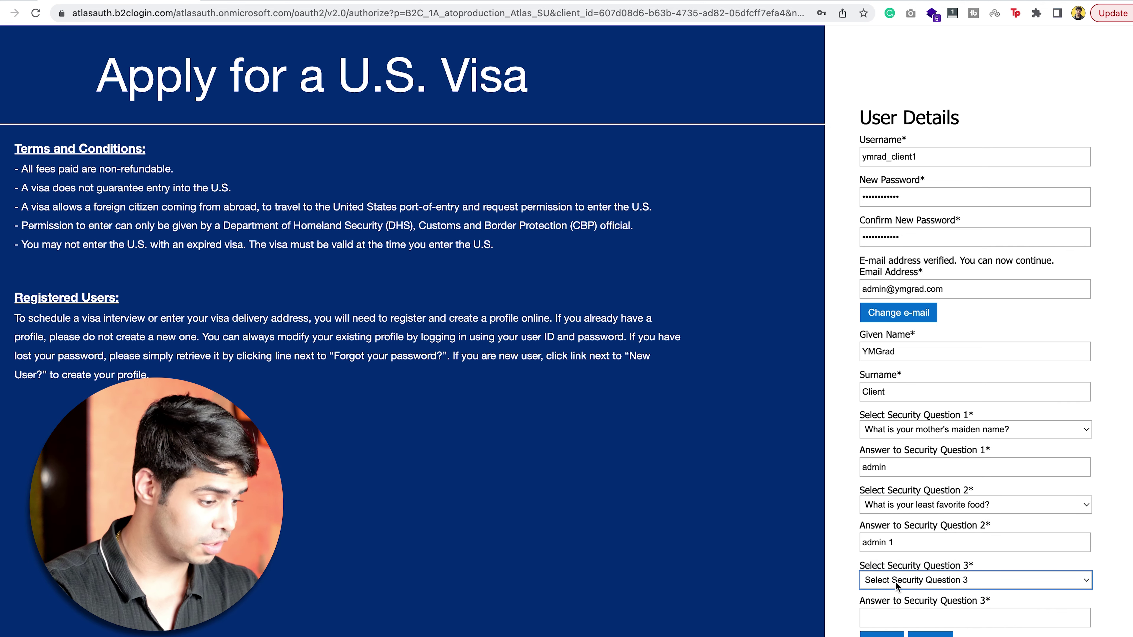
left_click(897, 585)
left_click(897, 593)
left_click(892, 616)
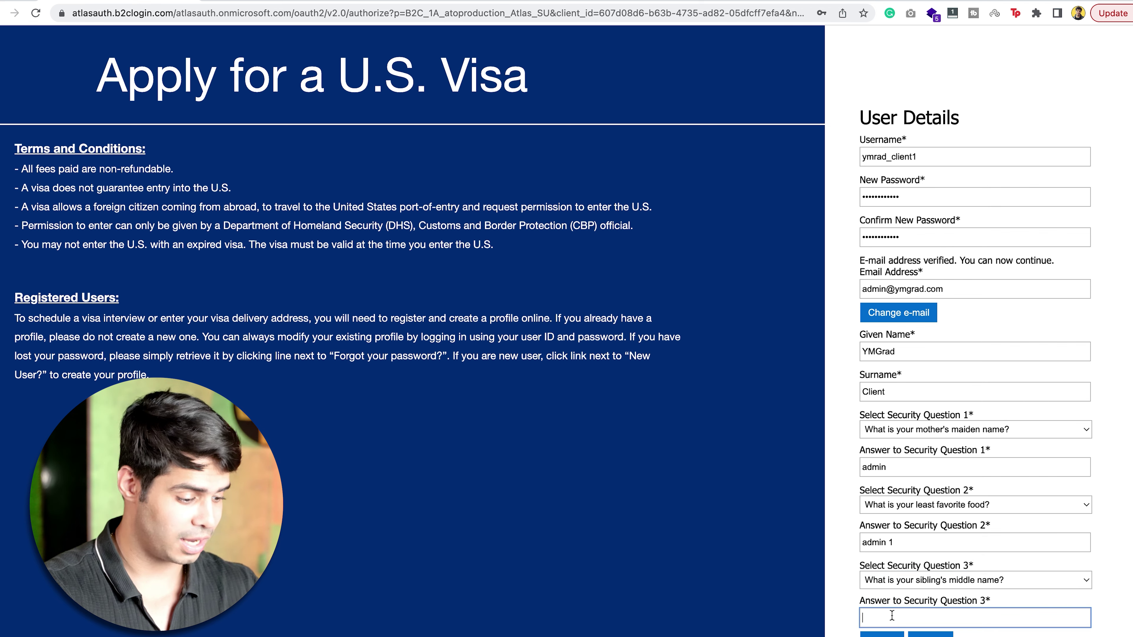
key("Return")
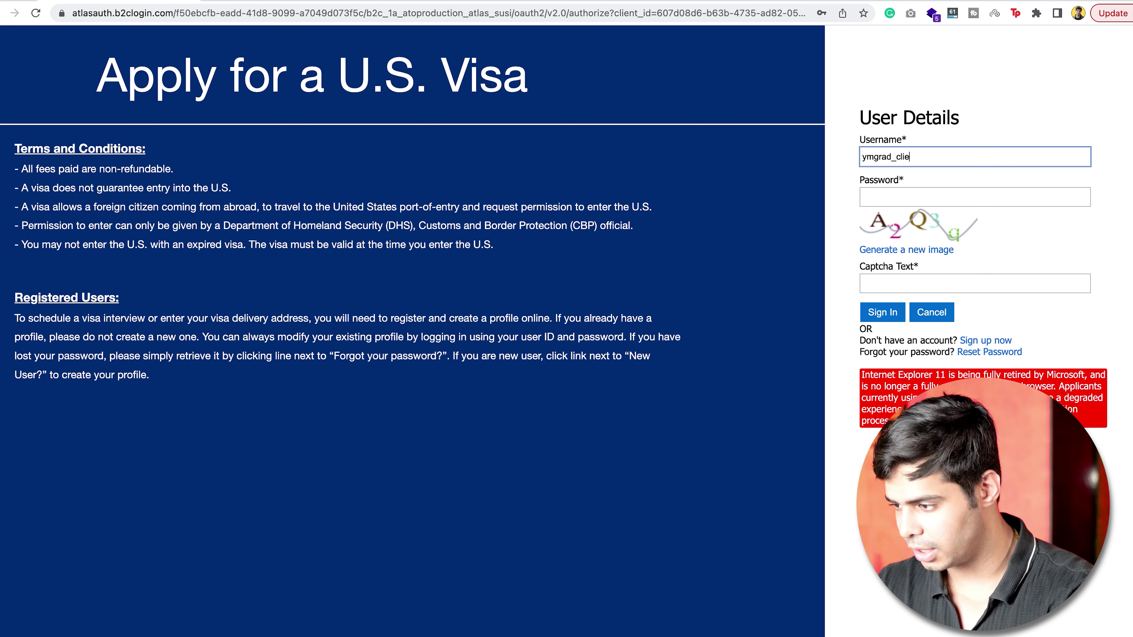
Sign in with the username, password and captcha, then answer both security questions.
type("1")
key("Tab")
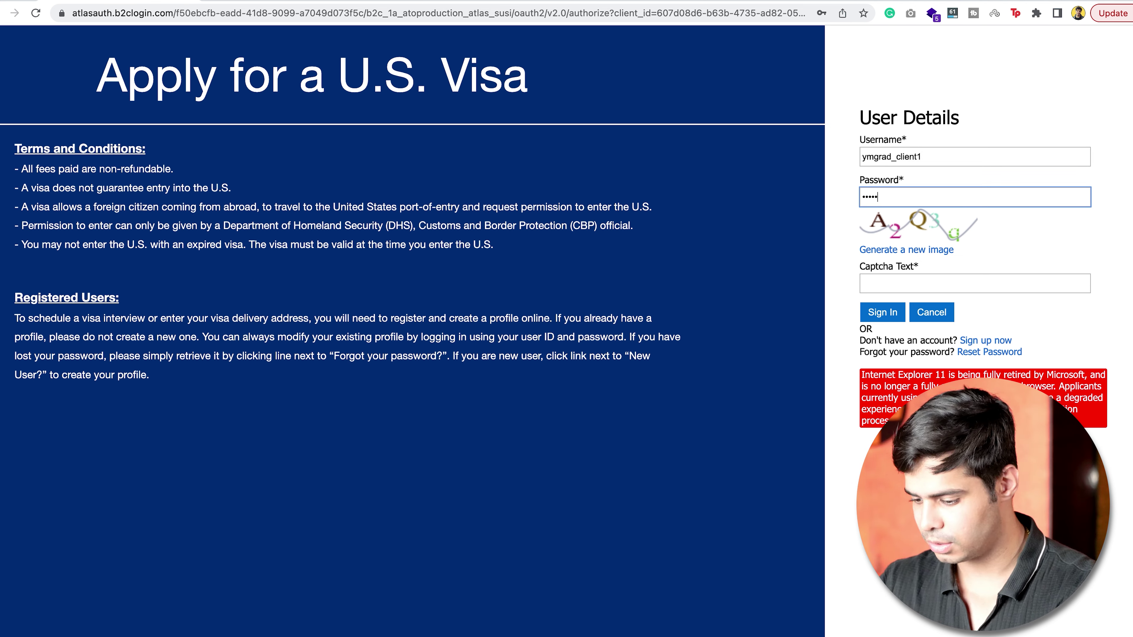
left_click(913, 286)
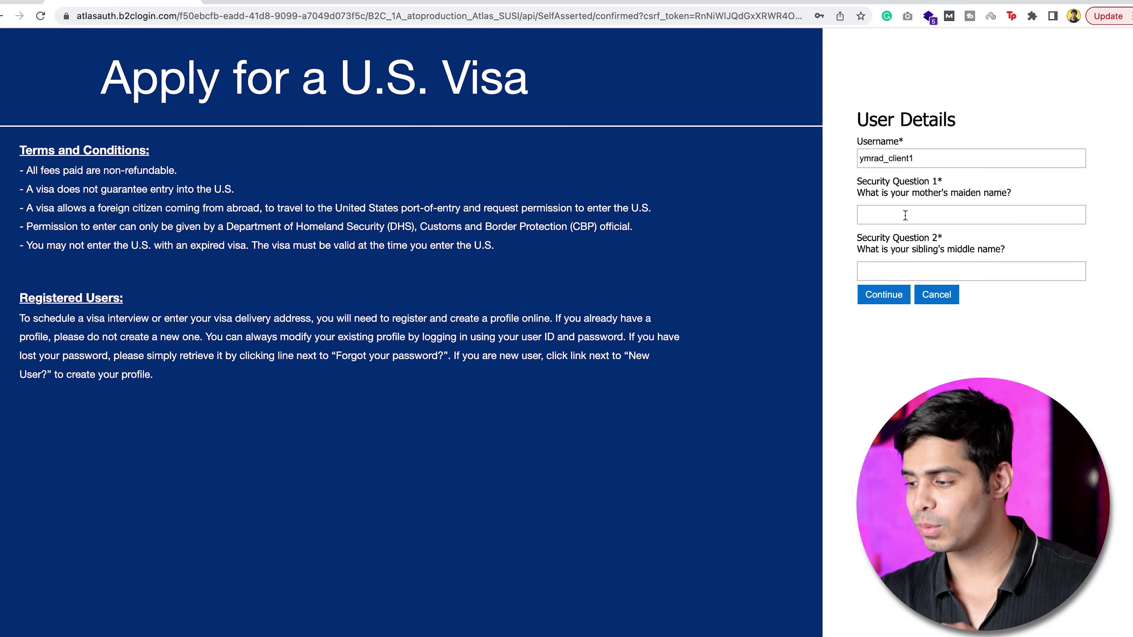
left_click(905, 215)
left_click(807, 232)
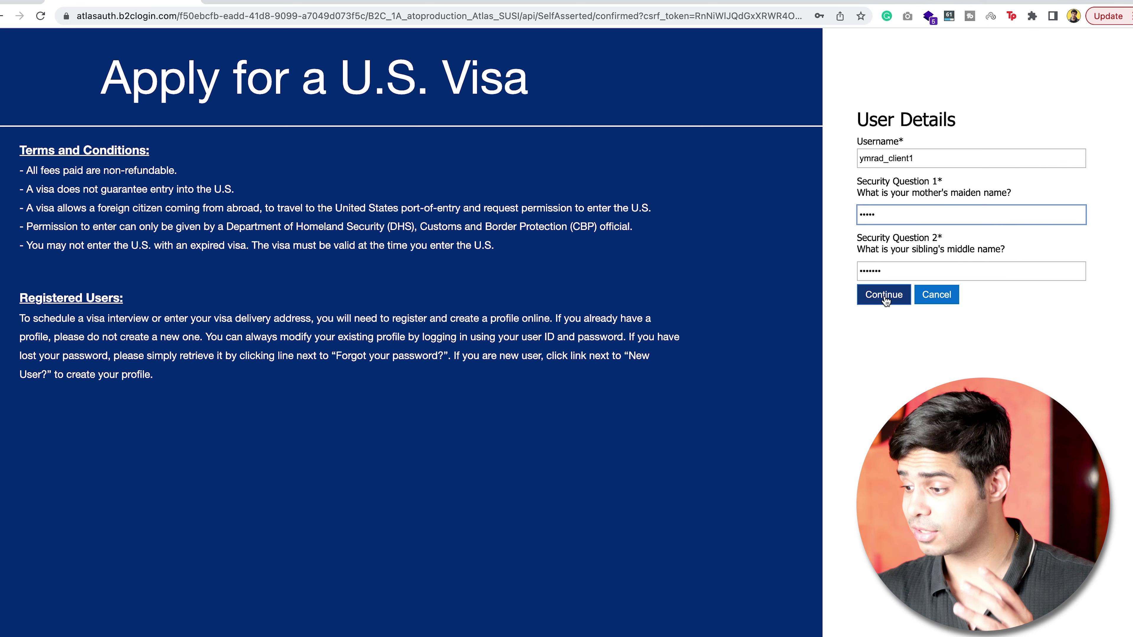
left_click(884, 295)
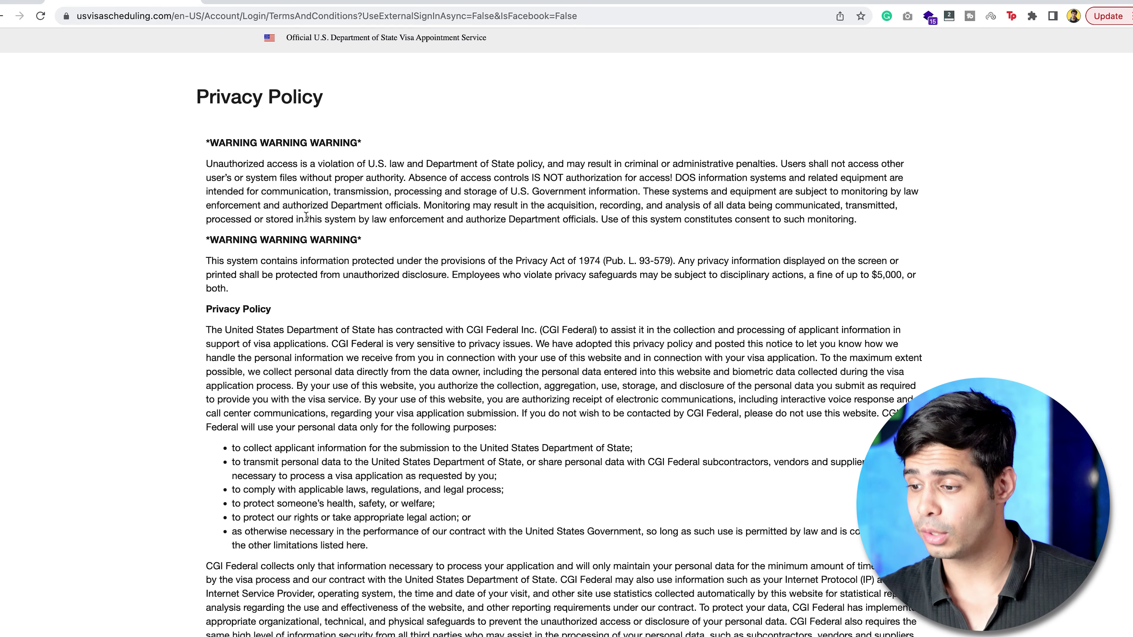
Accept the System Use and Privacy Policy at the bottom of the page and continue.
scroll(508, 450, "down", 10)
scroll(508, 449, "down", 1)
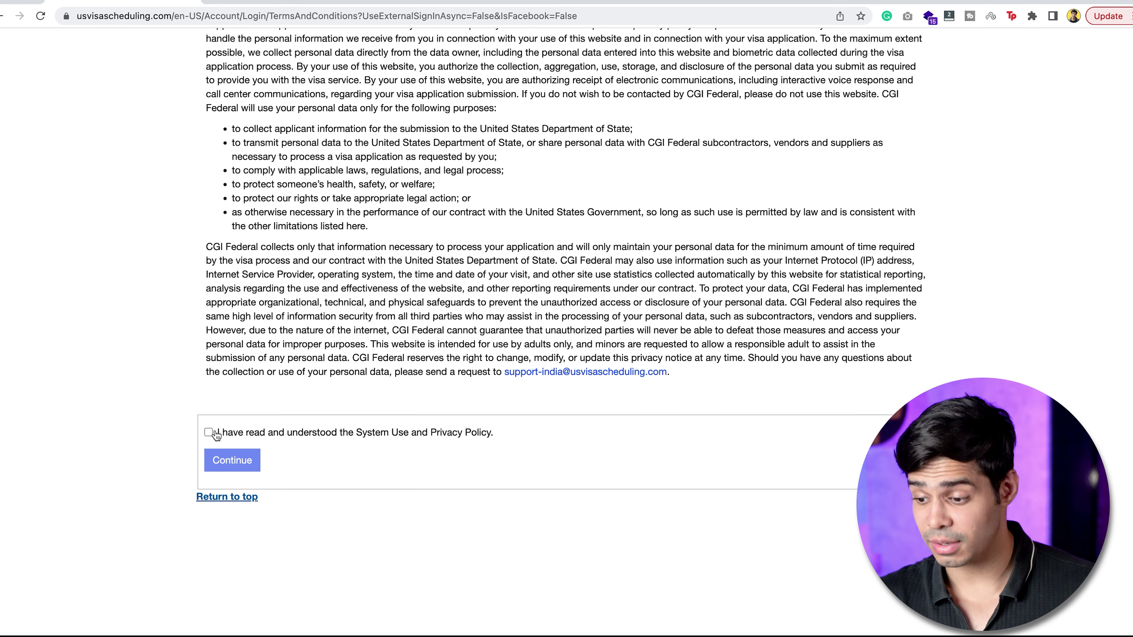
left_click(216, 433)
left_click(242, 461)
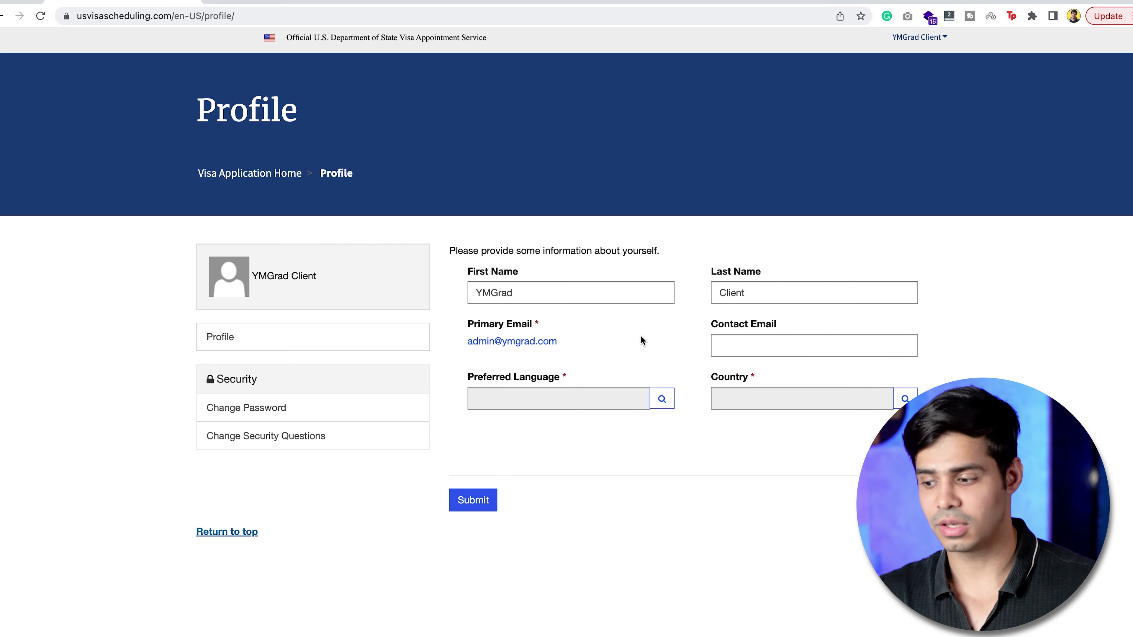
Enter the contact e-mail address and set the preferred language to English.
left_click(775, 348)
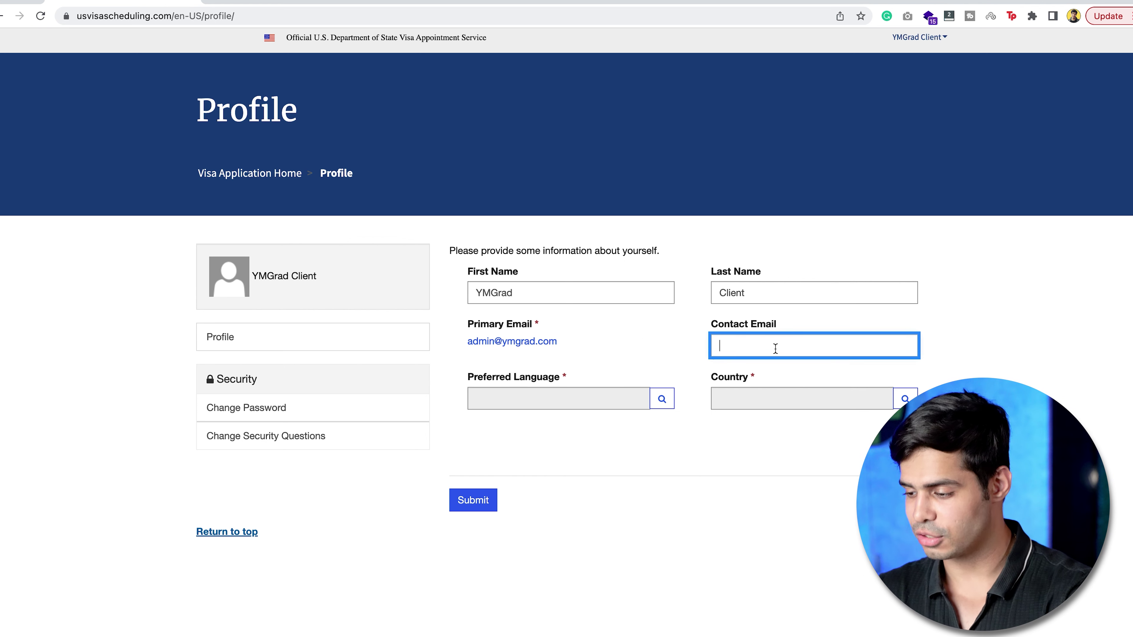
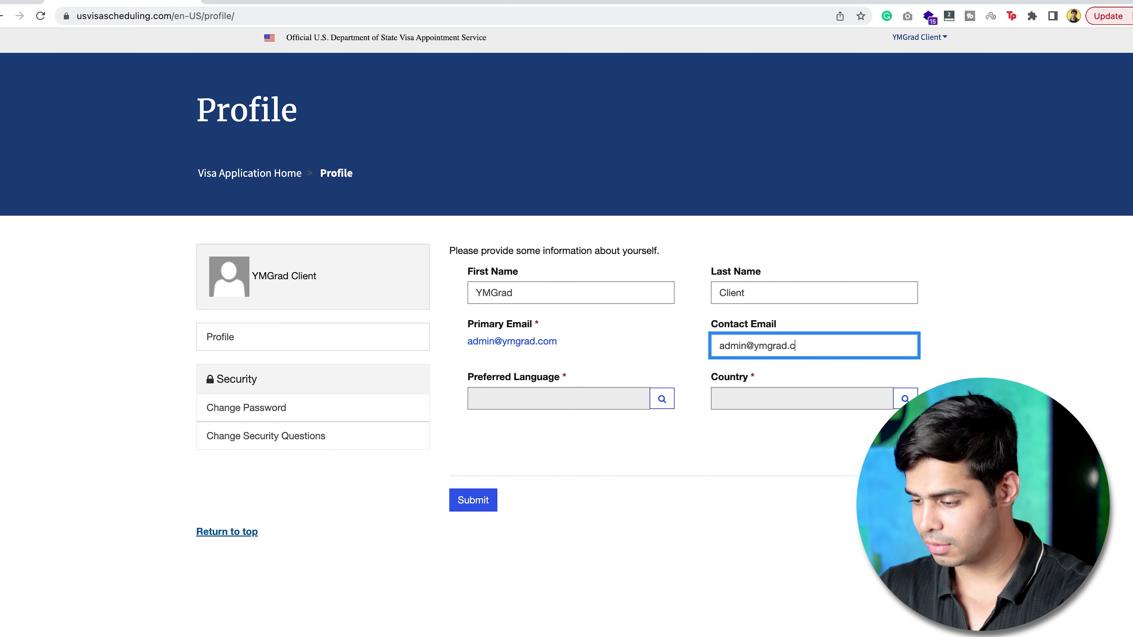
left_click(627, 398)
left_click(662, 399)
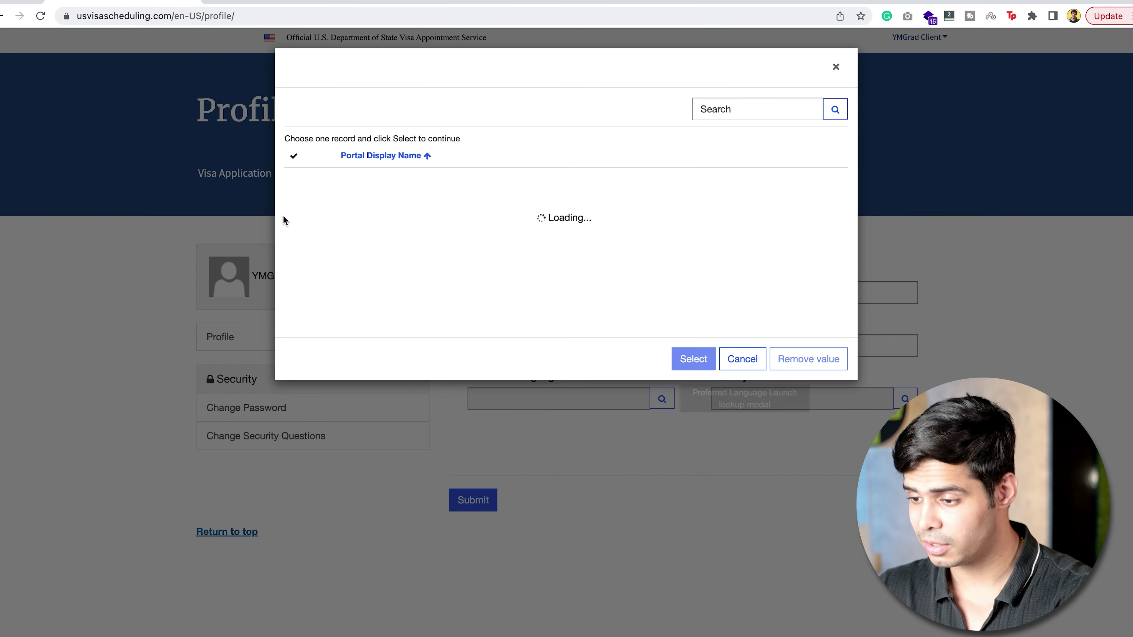
left_click(295, 179)
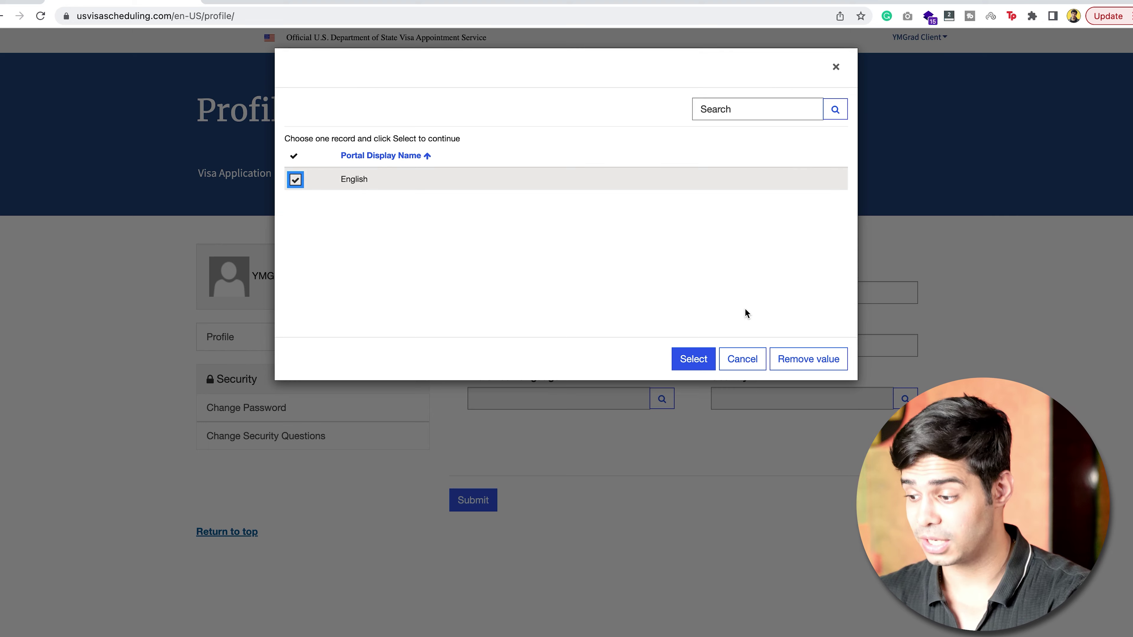
left_click(693, 359)
Set the country to India and submit the profile.
left_click(905, 399)
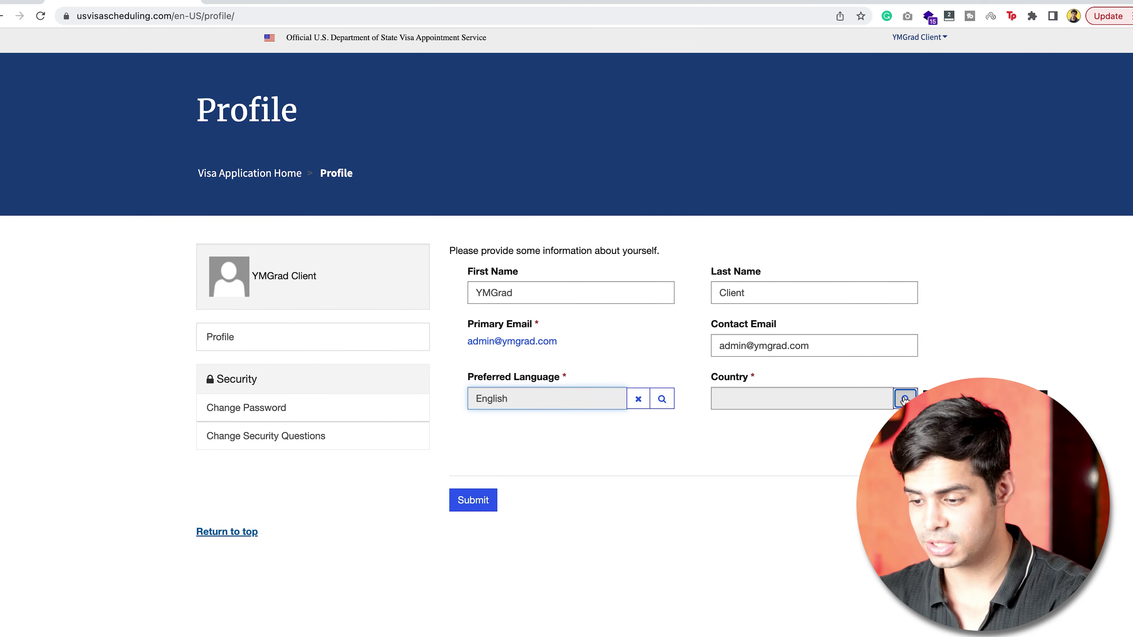
left_click(296, 179)
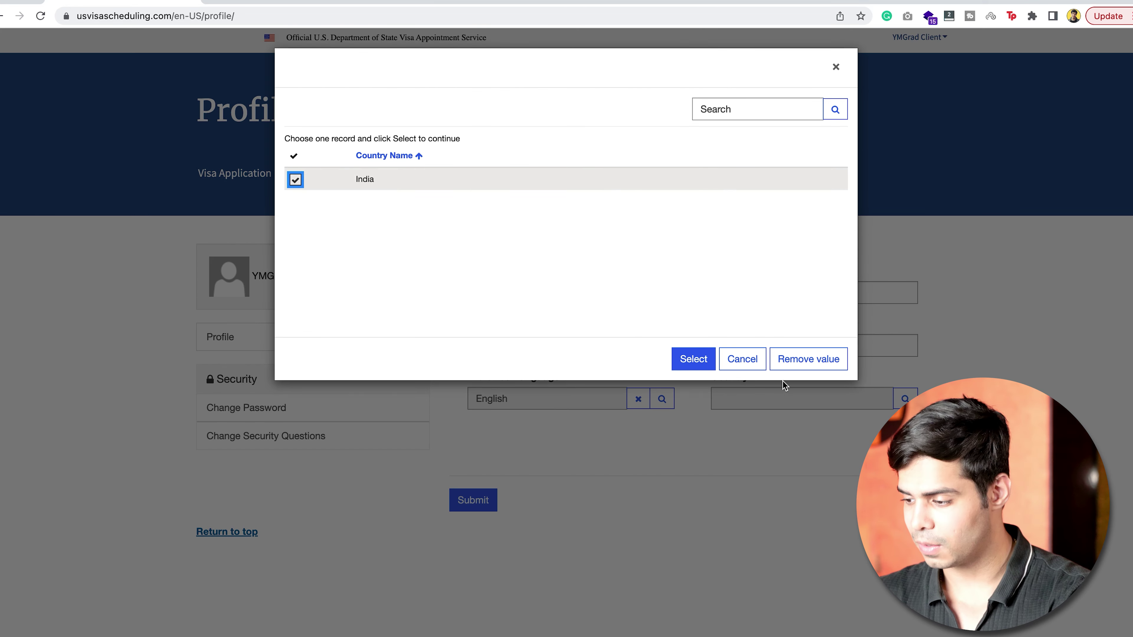
left_click(693, 359)
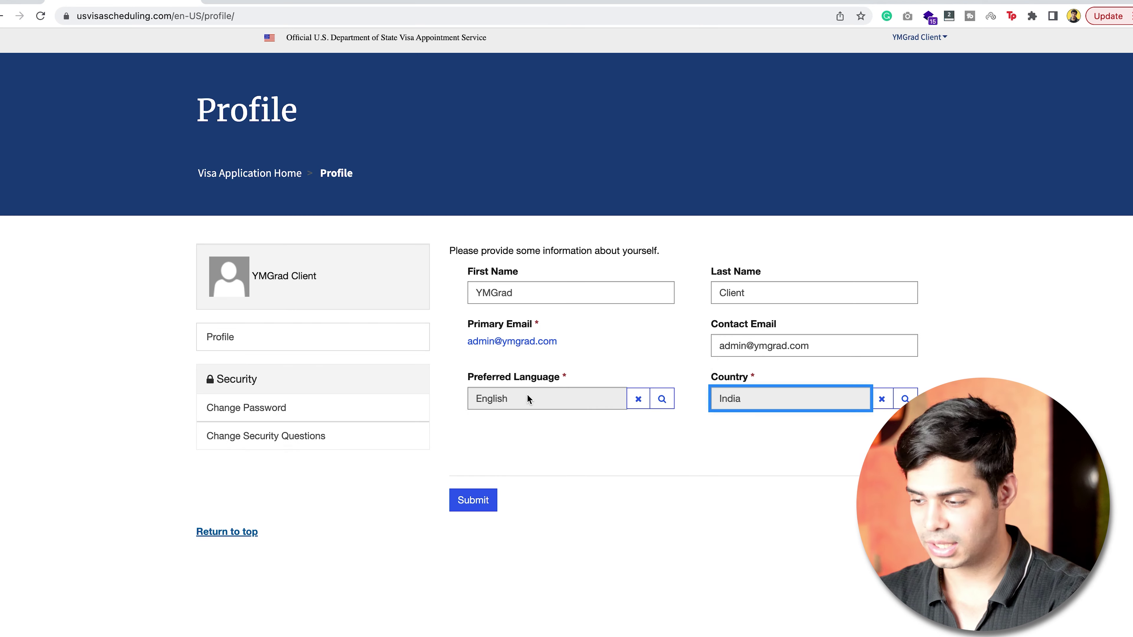
left_click(490, 499)
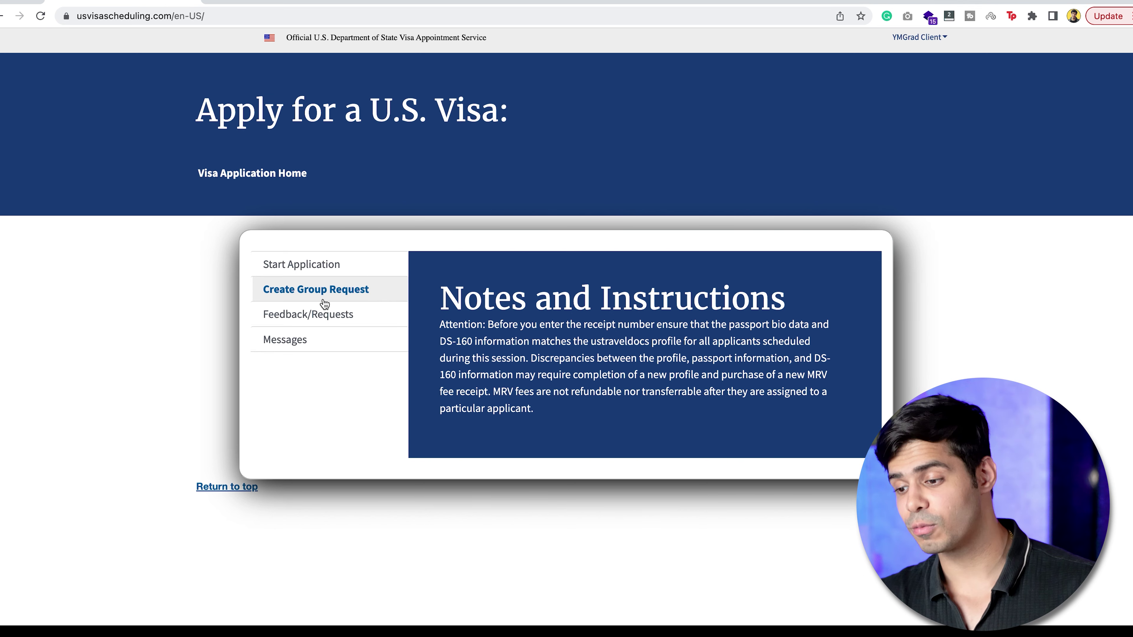
Start a new application with country of birth India and gender Male.
left_click(314, 265)
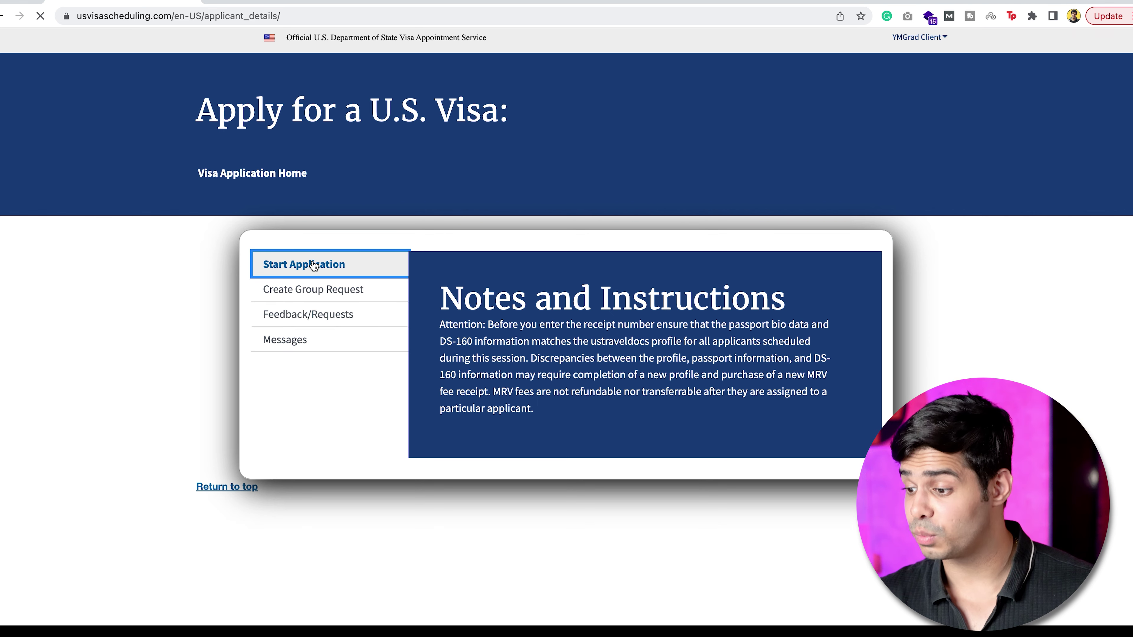
scroll(375, 371, "down", 5)
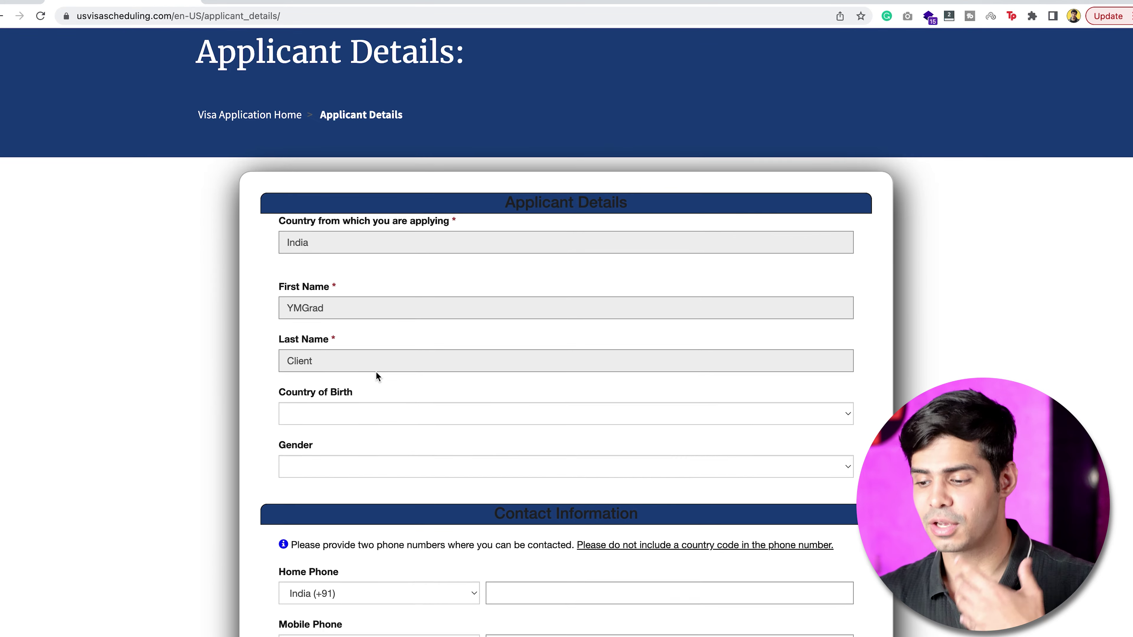
left_click(359, 261)
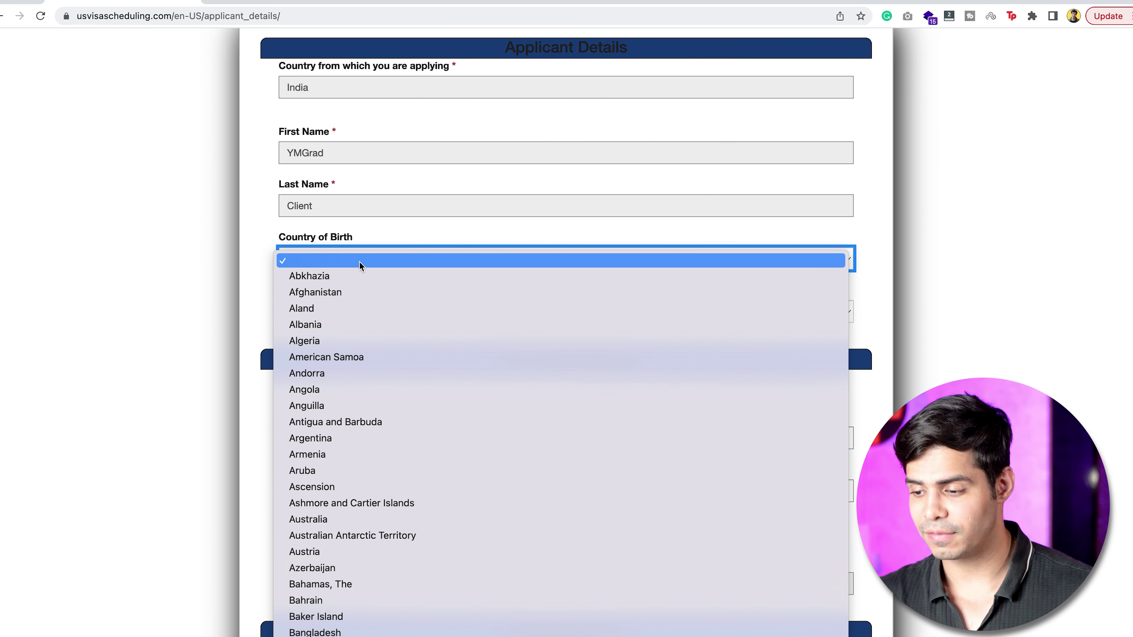
scroll(321, 291, "down", 20)
left_click(319, 290)
left_click(316, 312)
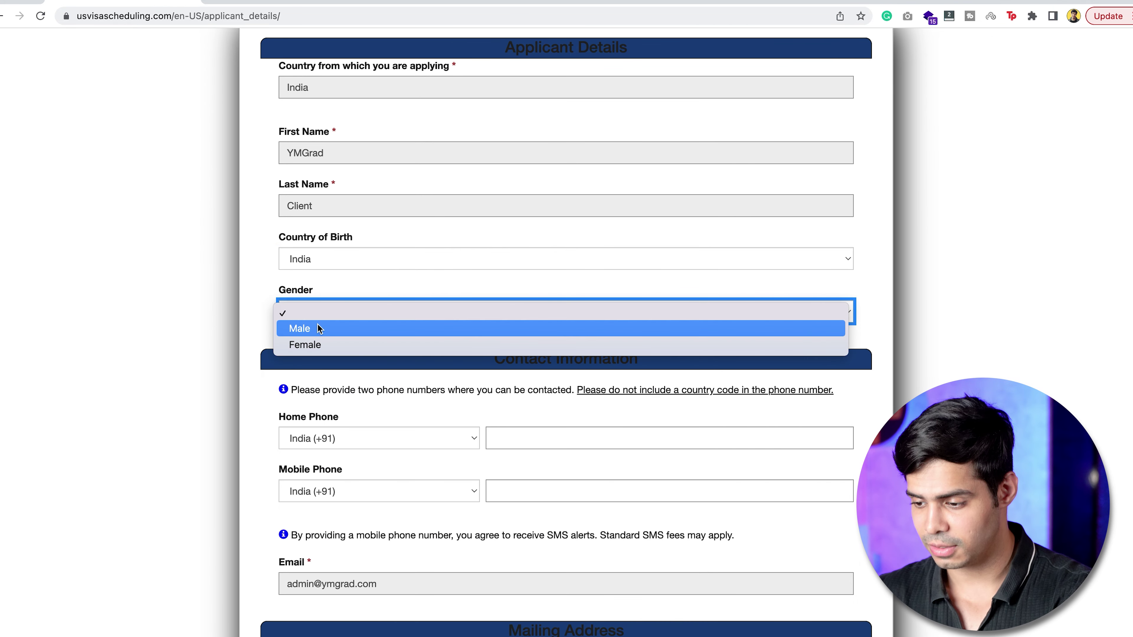
left_click(317, 327)
Enter the home phone number and reuse the same number as the mobile phone.
left_click(537, 438)
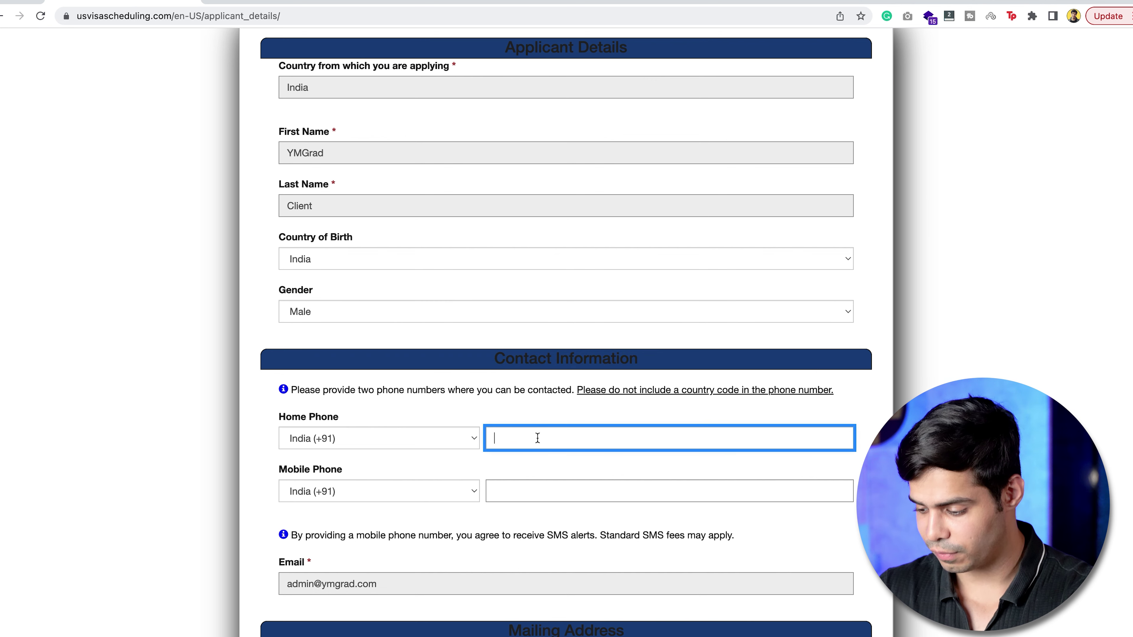
key("Tab")
left_click(542, 444)
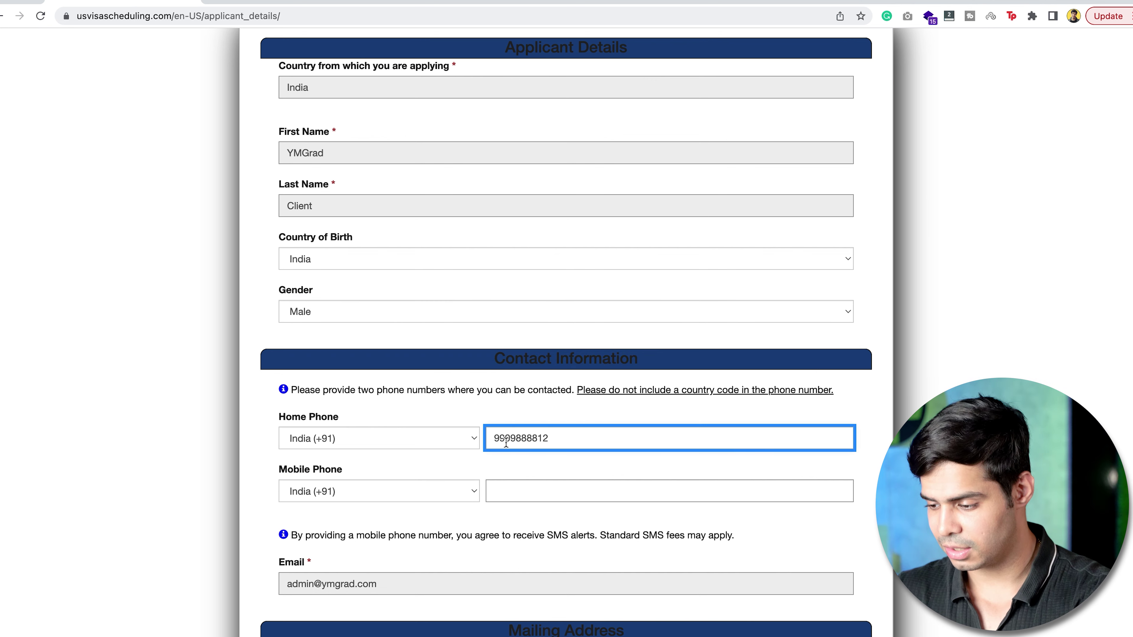
double_click(528, 439)
key("super+c")
left_click(522, 488)
key("super+v")
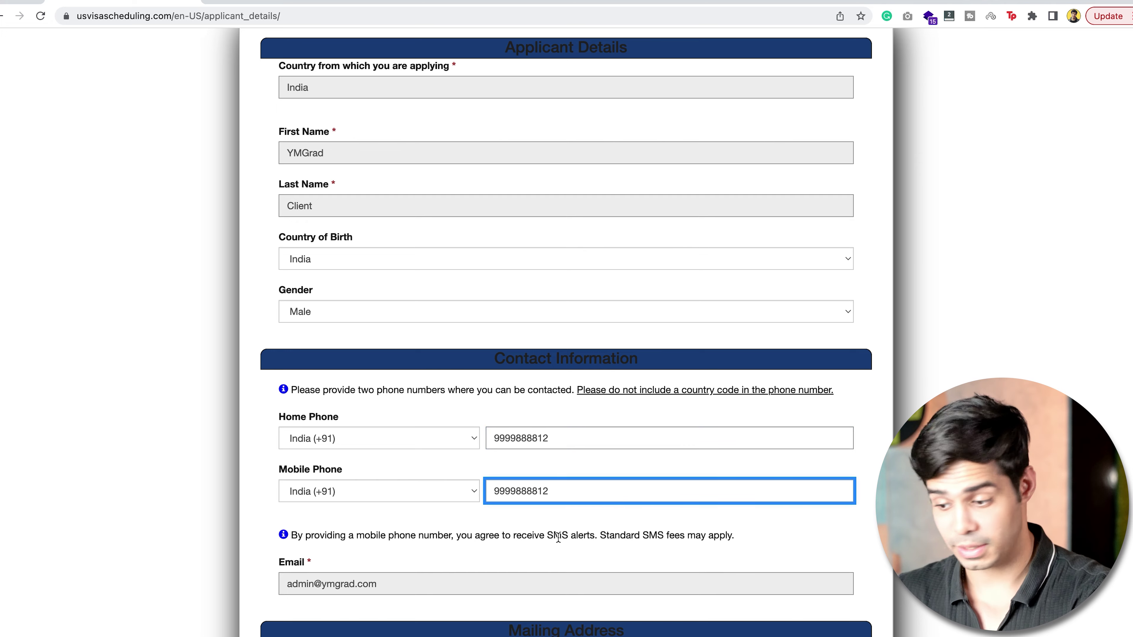
scroll(558, 538, "down", 6)
Fill in the mailing address street, city and state fields.
left_click(330, 448)
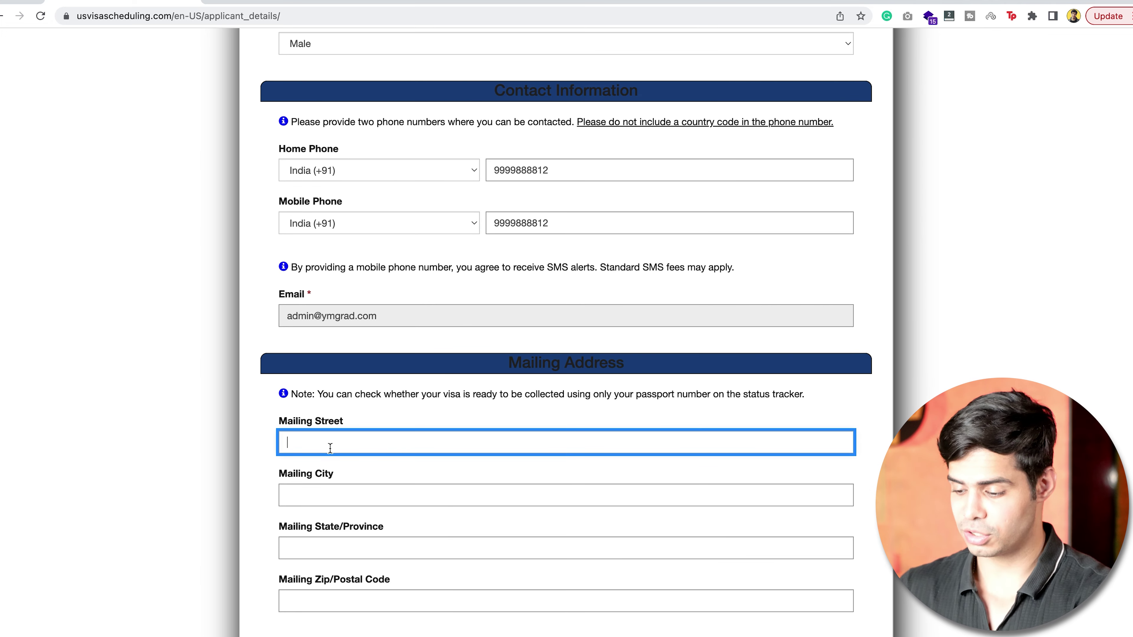
type("Mail St.")
key("Tab")
type("City")
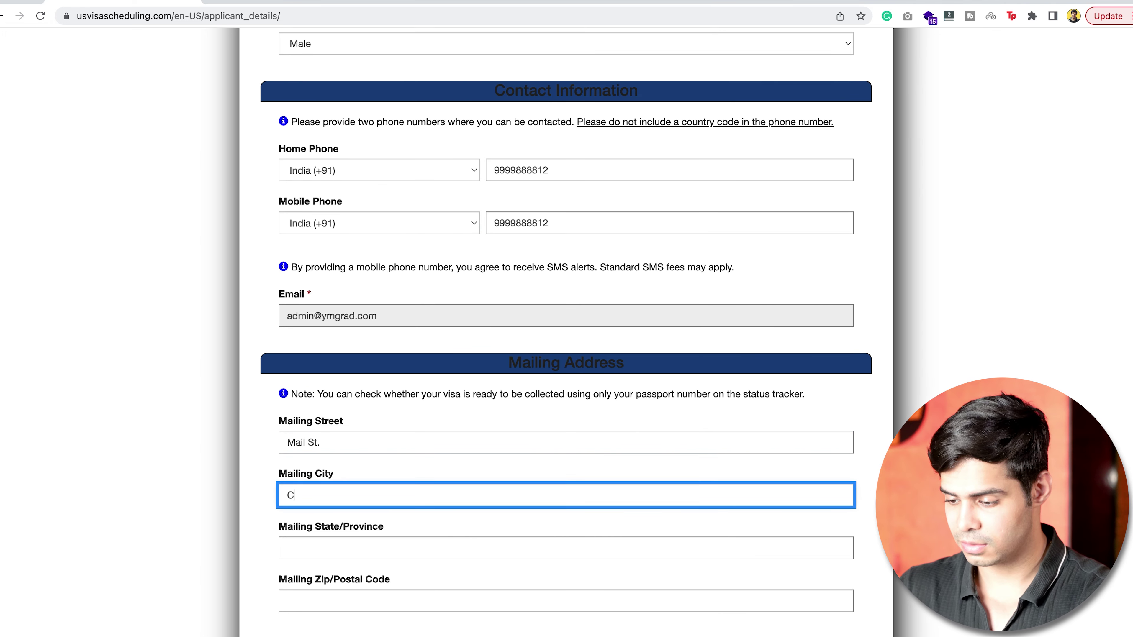
key("Tab")
type("S")
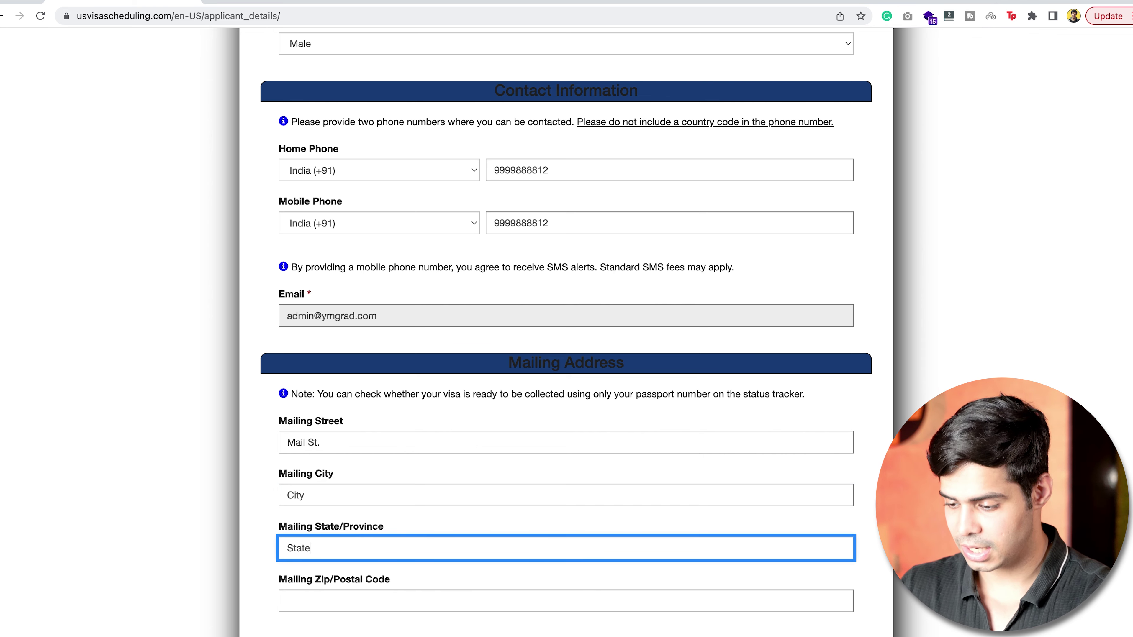
key("Tab")
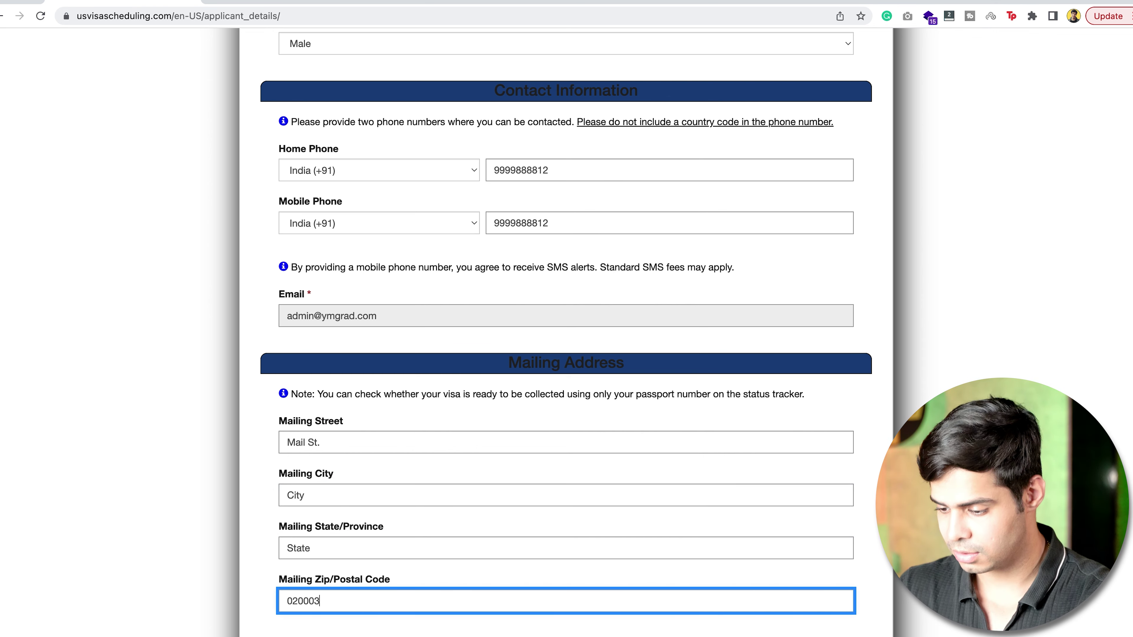
scroll(344, 430, "down", 9)
Set the passport issuance date to March 28, 2023.
left_click(339, 318)
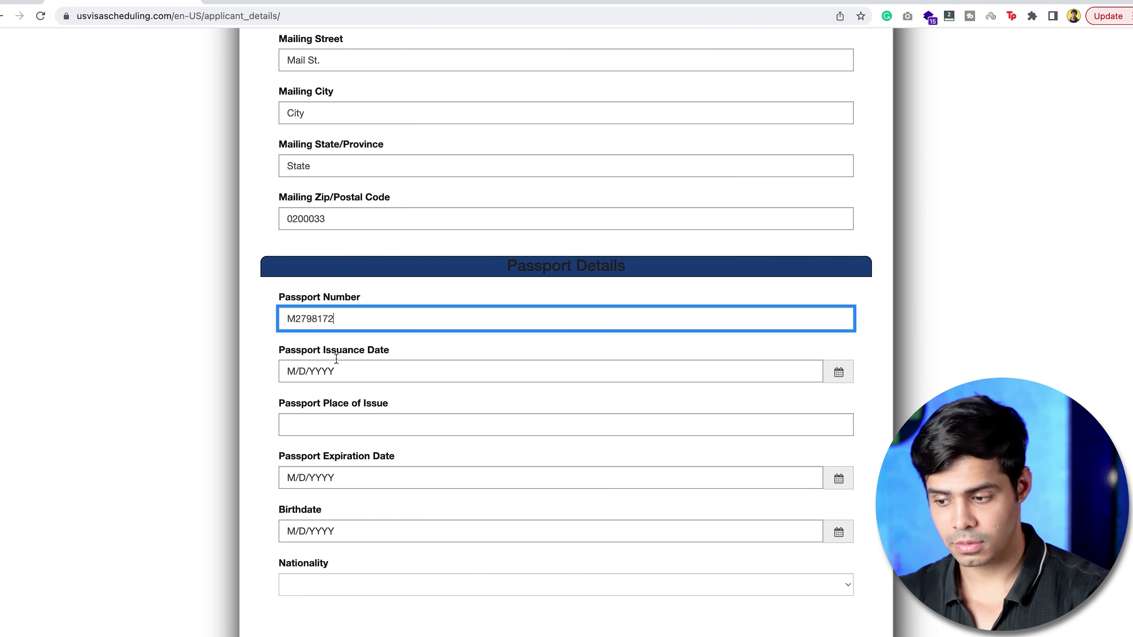
left_click(838, 371)
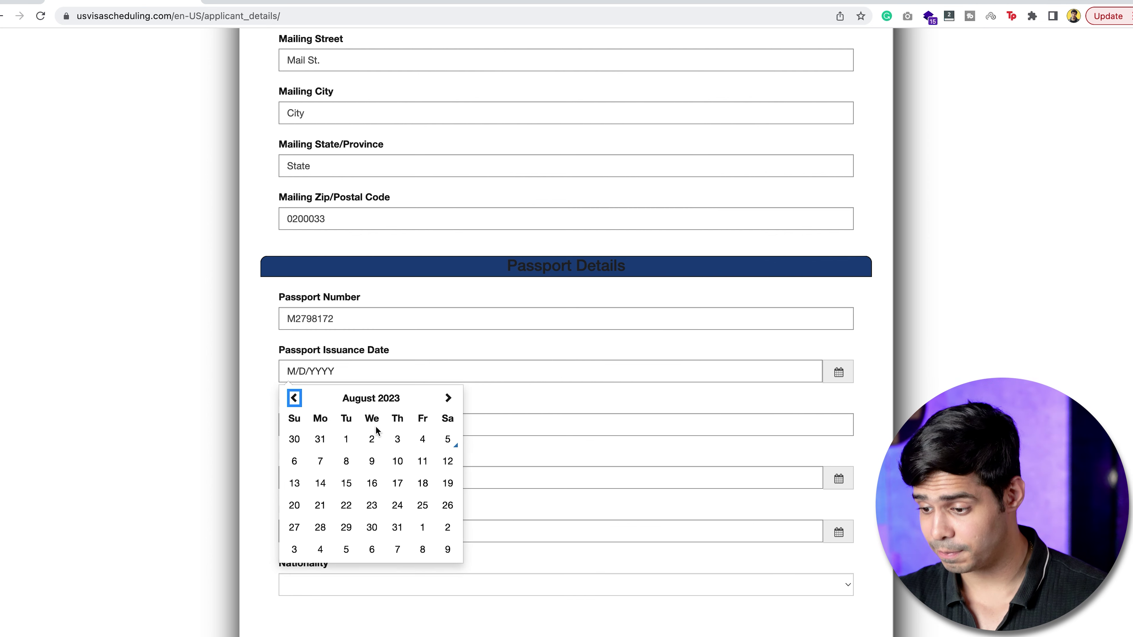
left_click(294, 398)
left_click(294, 397)
left_click(293, 398)
left_click(294, 398)
left_click(346, 439)
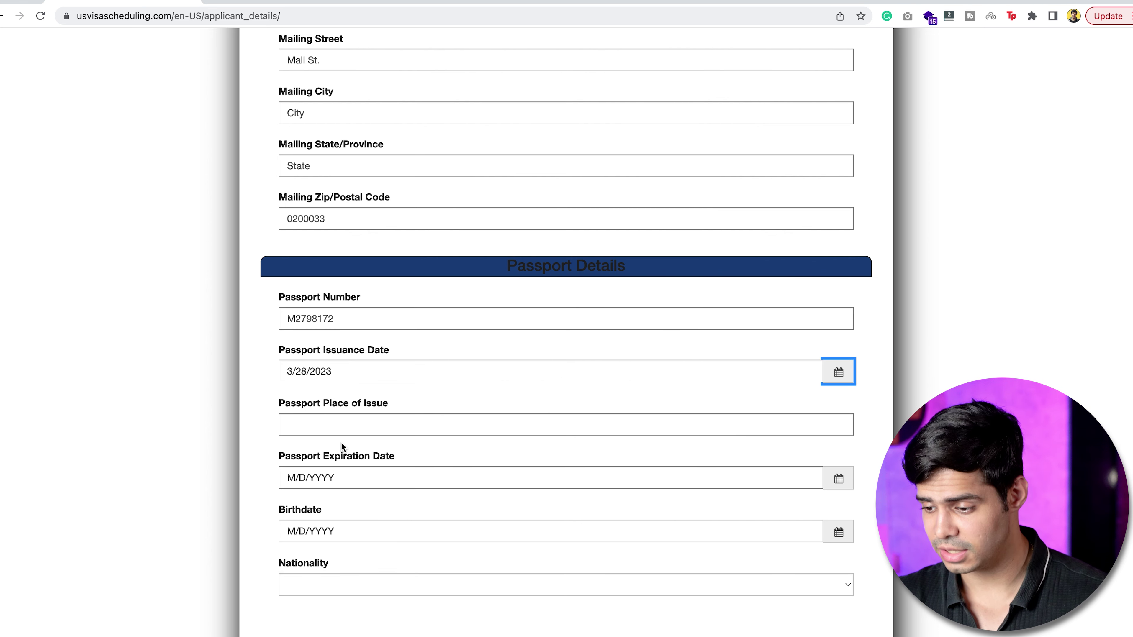
Set the passport expiration date to 3/28/2033 and the place of issue to 'Delhi, India'.
left_click_drag(349, 377, 263, 378)
key("ctrl+c")
left_click(325, 424)
key("ctrl+v")
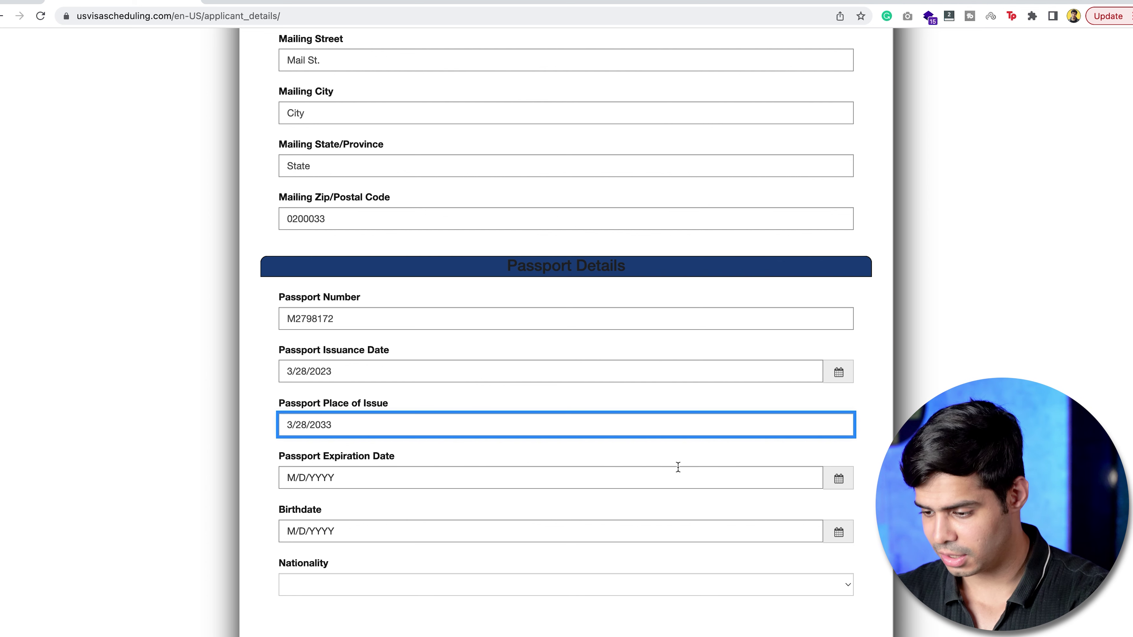
left_click_drag(357, 430, 237, 427)
key("ctrl+c")
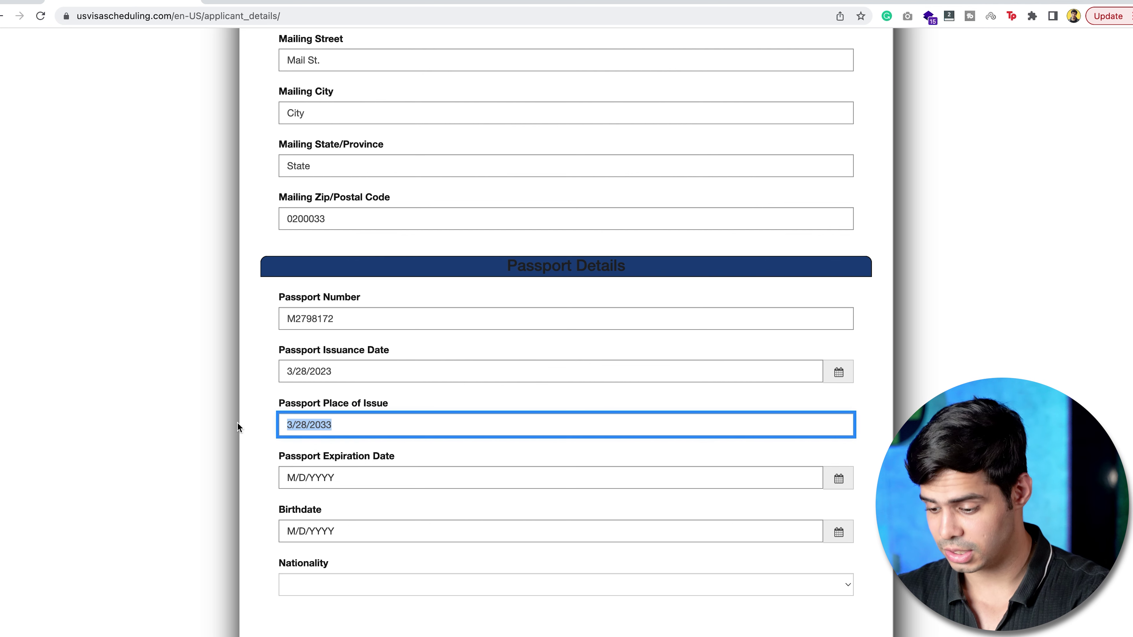
left_click(355, 476)
key("ctrl+v")
left_click_drag(351, 430, 242, 428)
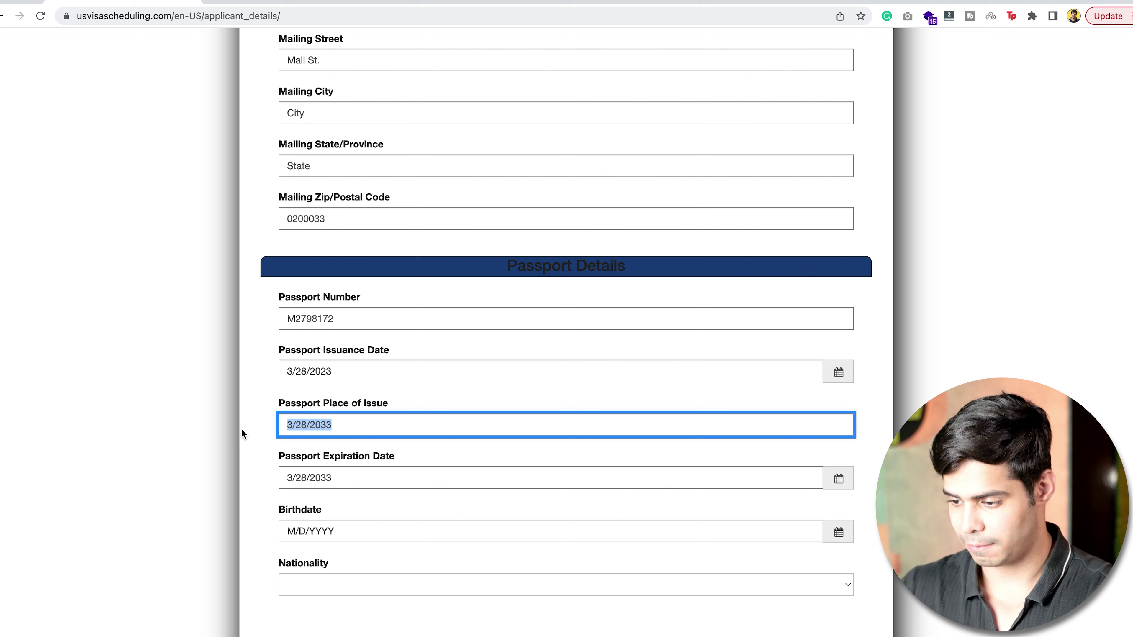
type("Delhi, Indi")
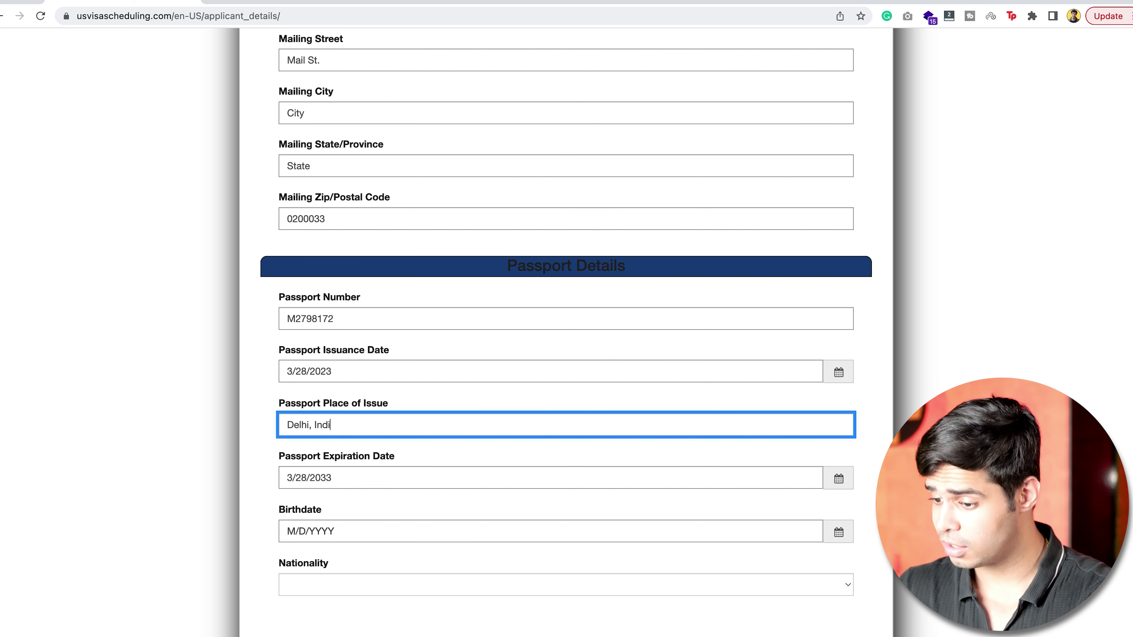
type("a")
Set the birthdate to the 9th, year 1996, choose nationality India, and submit.
left_click(838, 532)
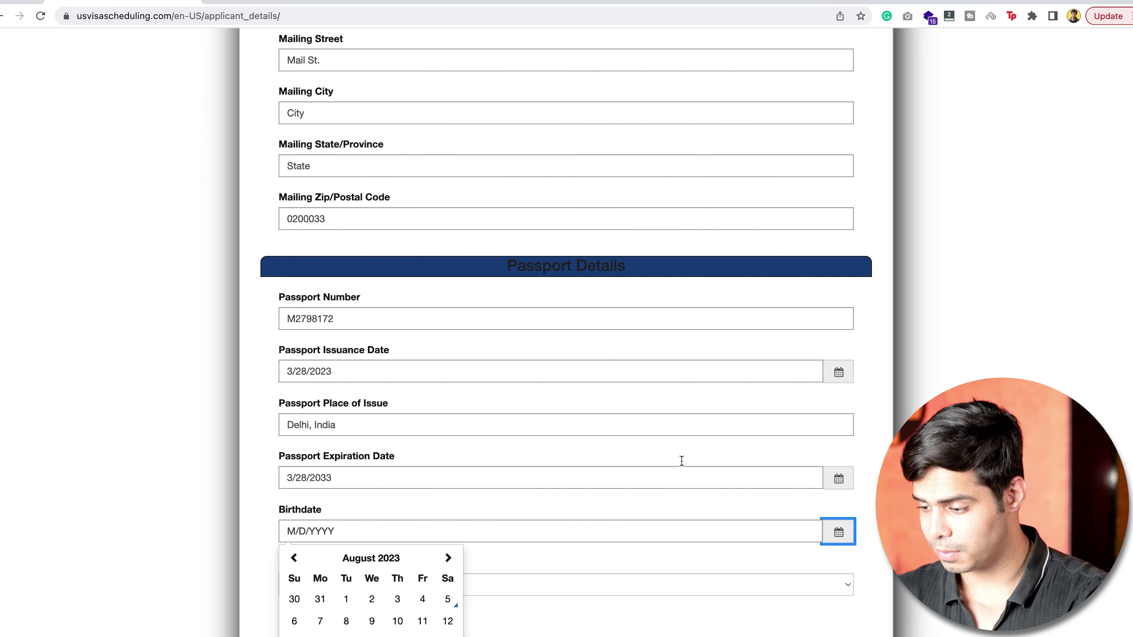
scroll(374, 558, "down", 3)
left_click(375, 558)
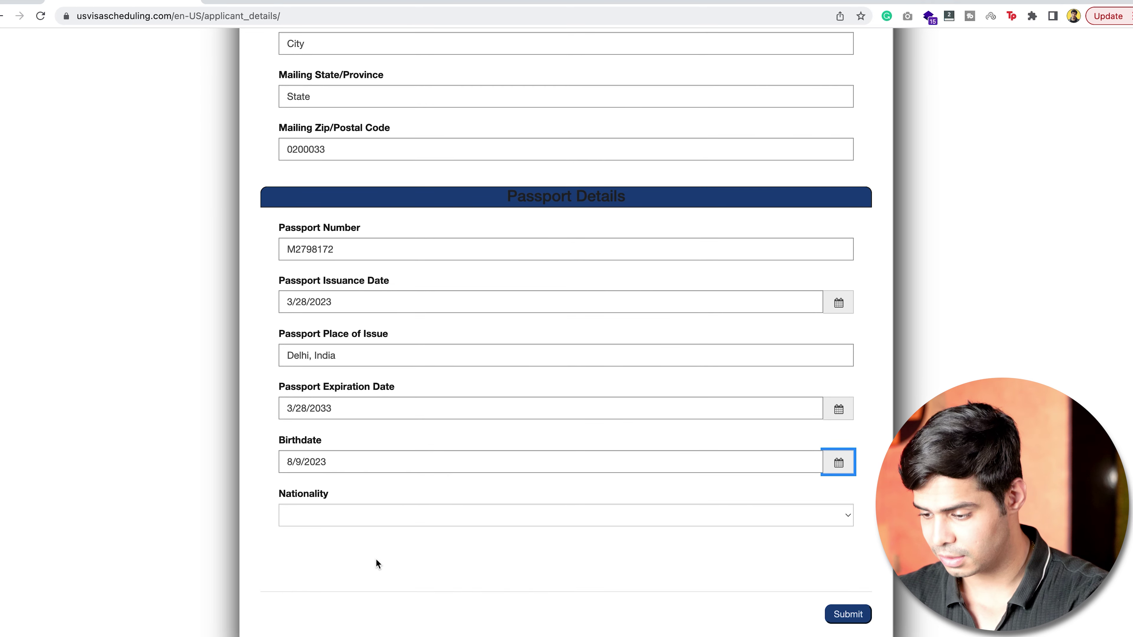
double_click(318, 460)
type("1996")
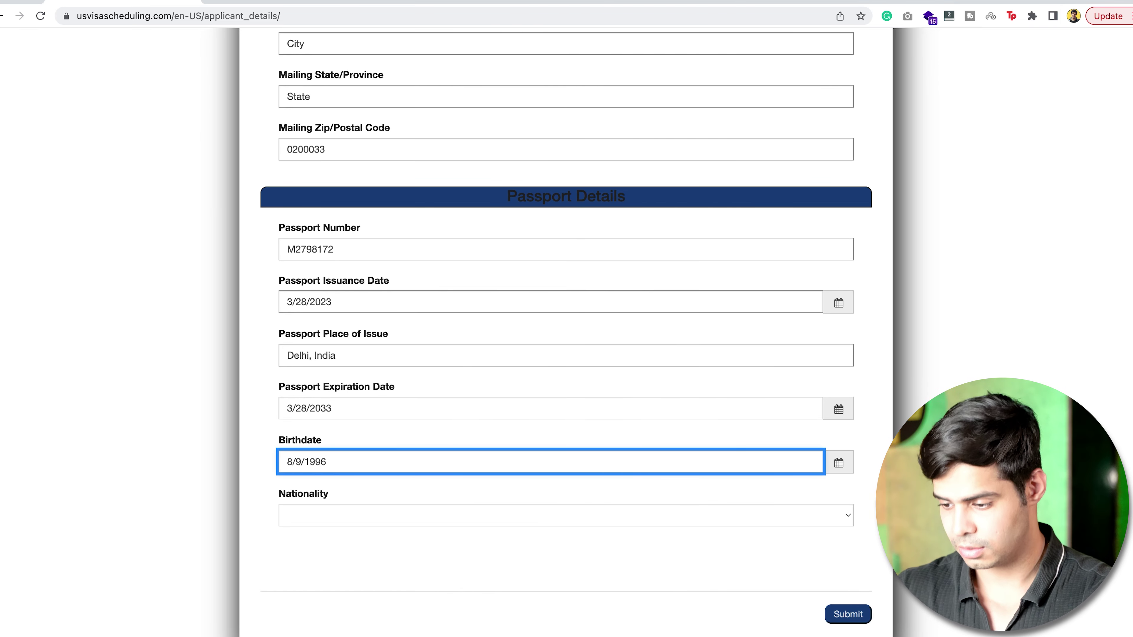
left_click(336, 517)
scroll(335, 517, "down", 10)
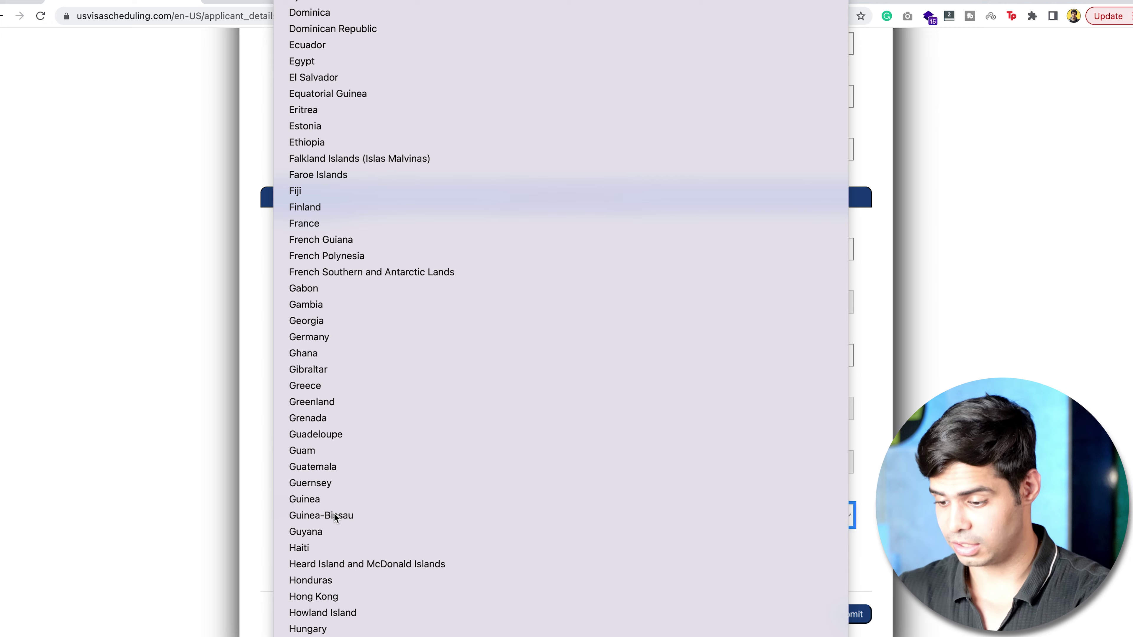
left_click(753, 529)
left_click(847, 614)
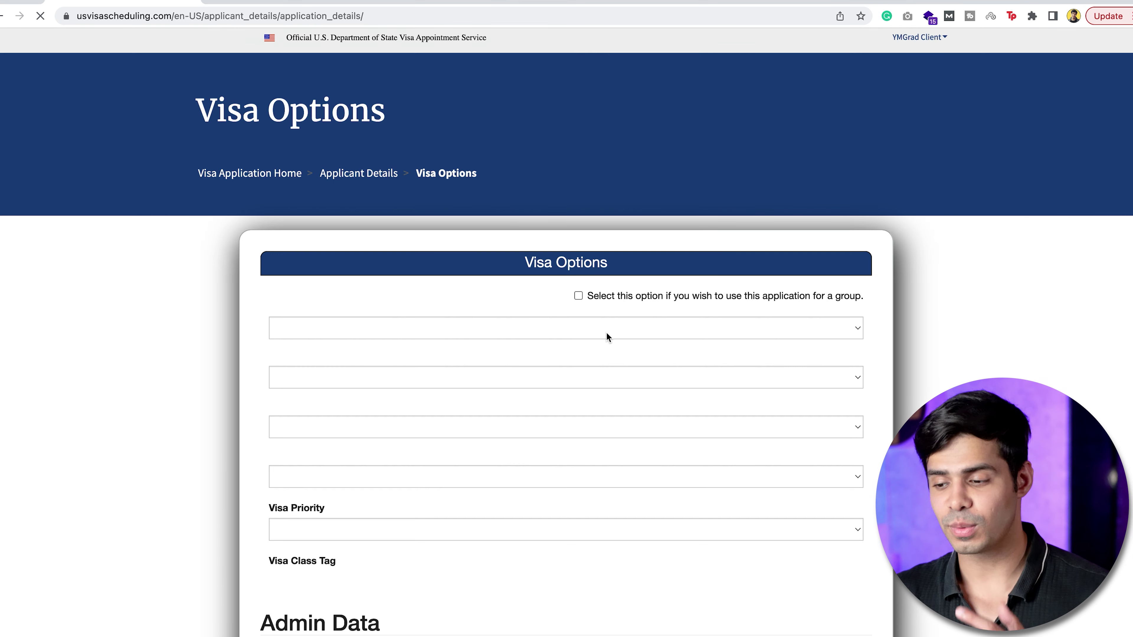
Choose Non-Immigrant visa type, NEW DELHI consulate, Students category and F-1 class, then continue.
left_click(406, 370)
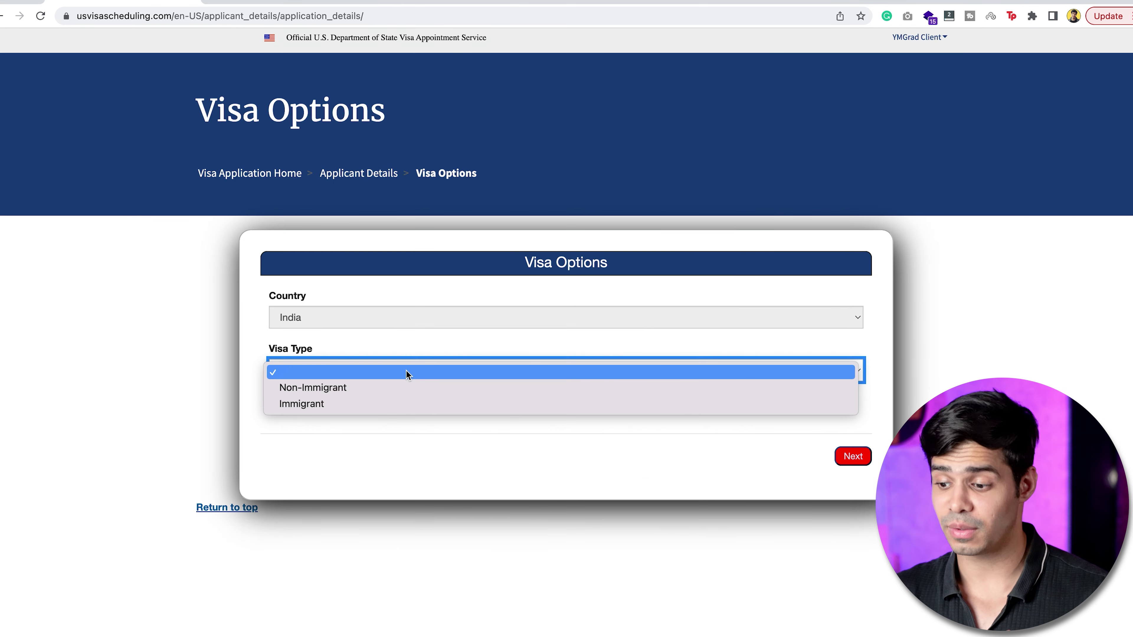
left_click(404, 388)
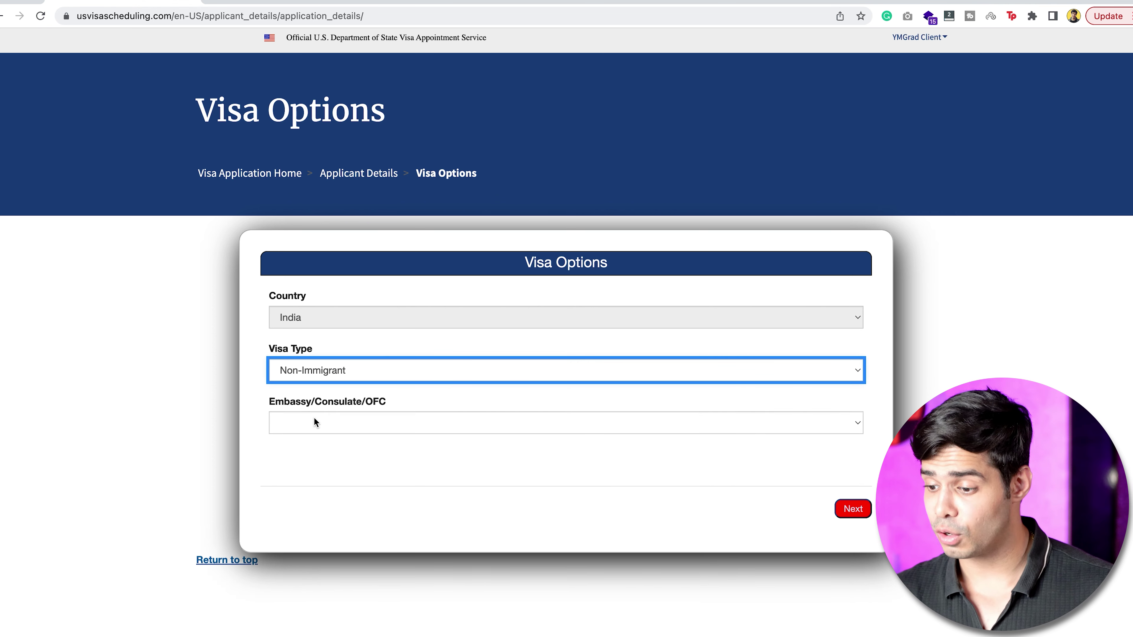
left_click(316, 422)
left_click(318, 505)
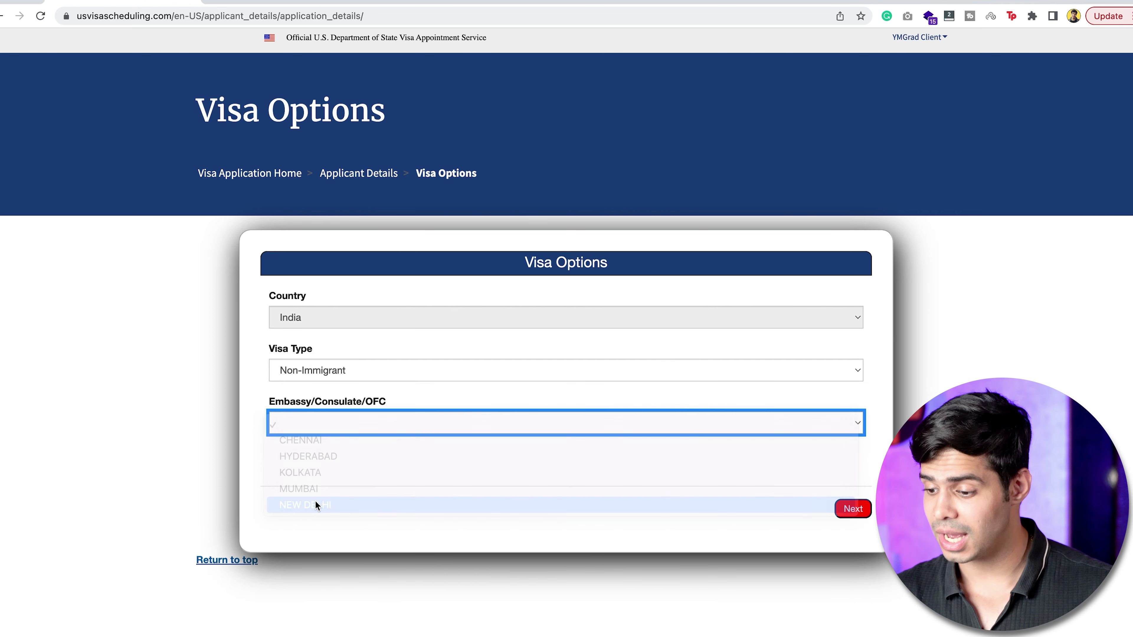
left_click(319, 471)
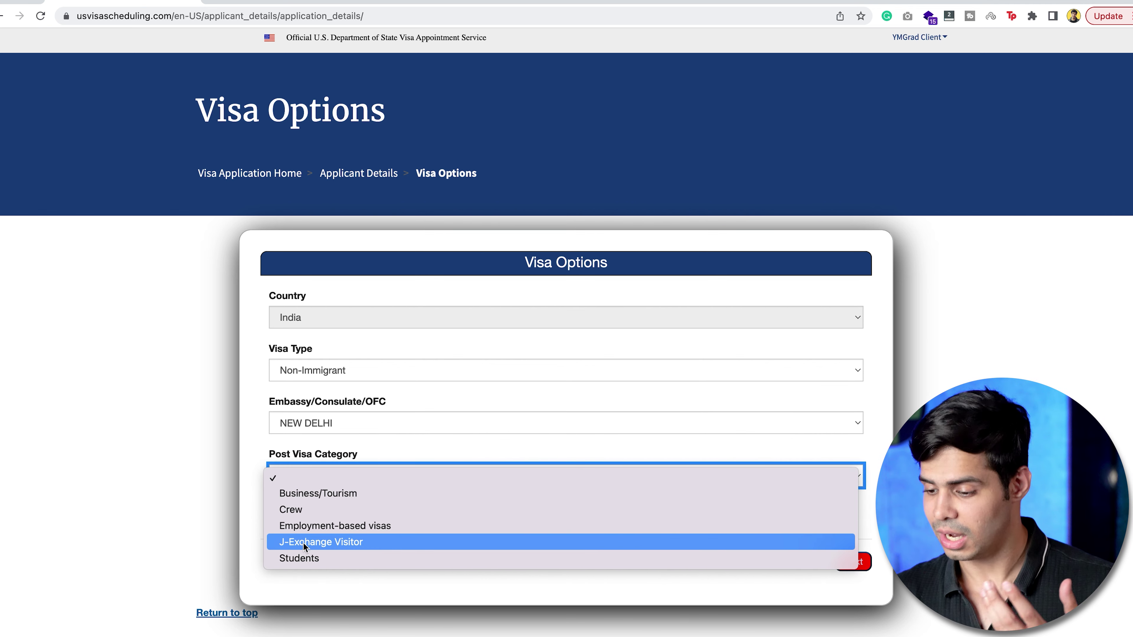
left_click(308, 558)
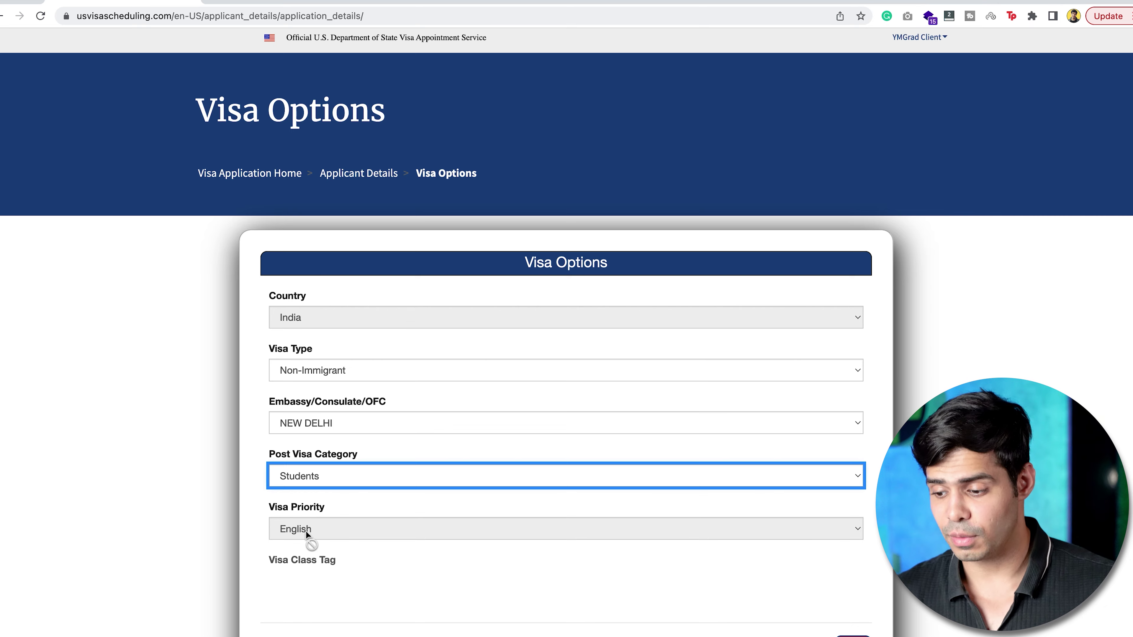
scroll(306, 532, "down", 8)
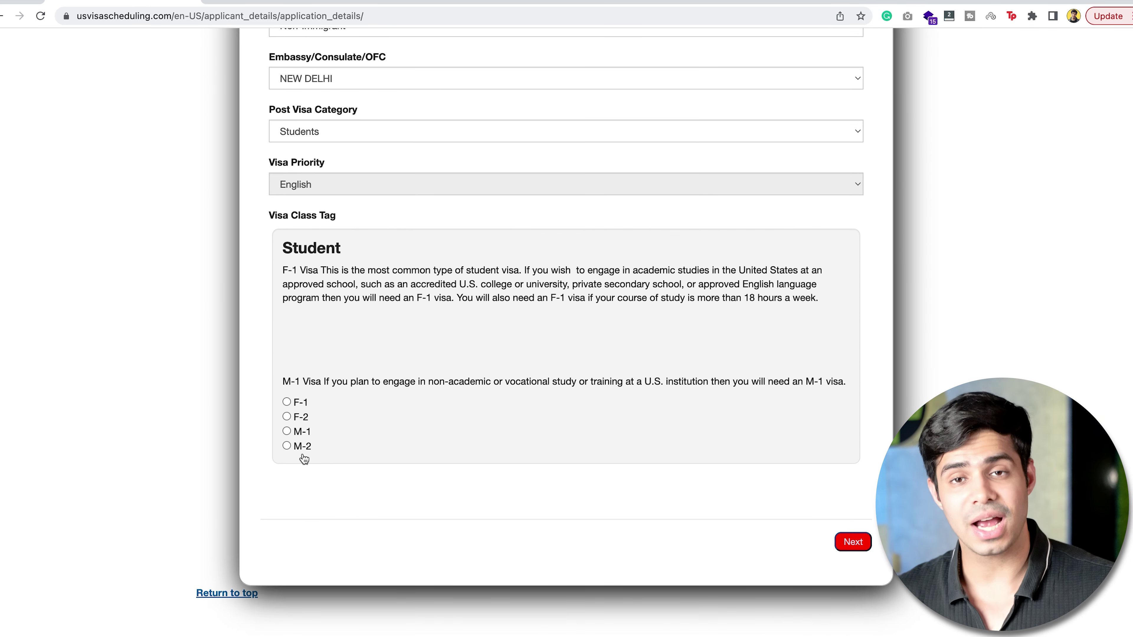
left_click(286, 402)
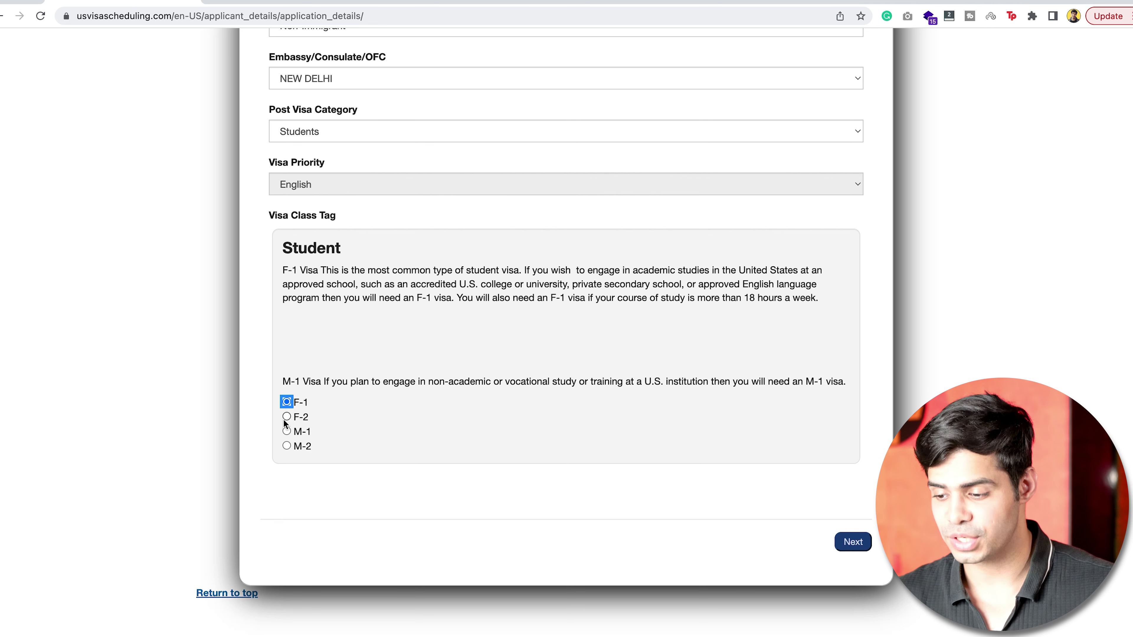
left_click(858, 542)
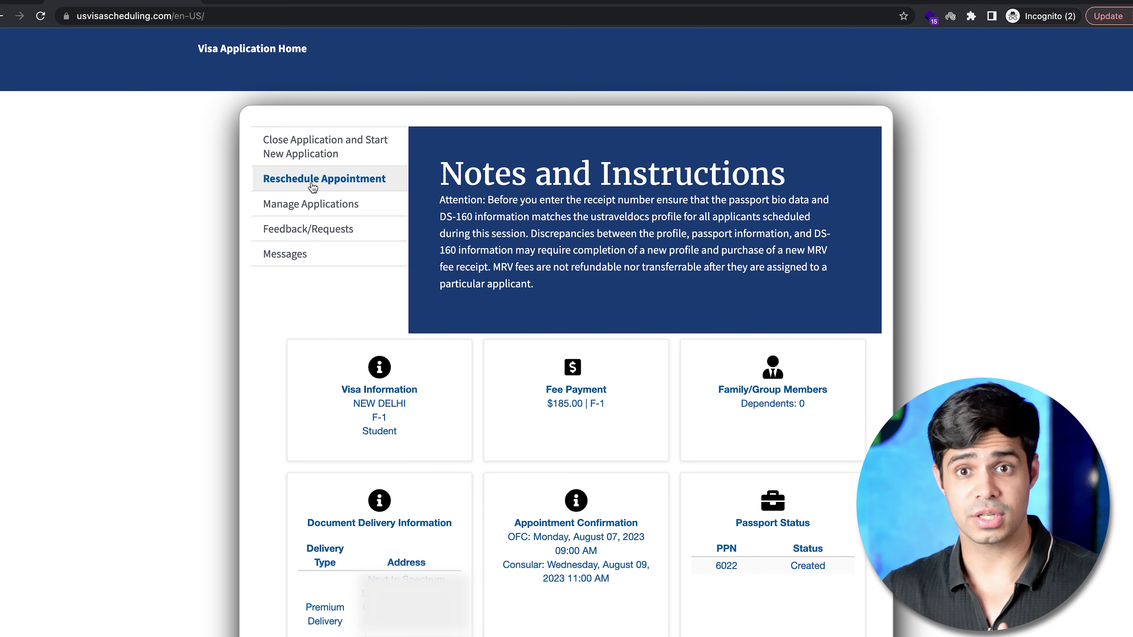
left_click(313, 187)
left_click(655, 356)
Open the Reschedule Appointment page for the NEW DELHI F-1 appointment.
left_click(673, 353)
Try rescheduling to MUMBAI on 31 Aug 2023 at 08:40, then dismiss the resulting error.
left_click(648, 389)
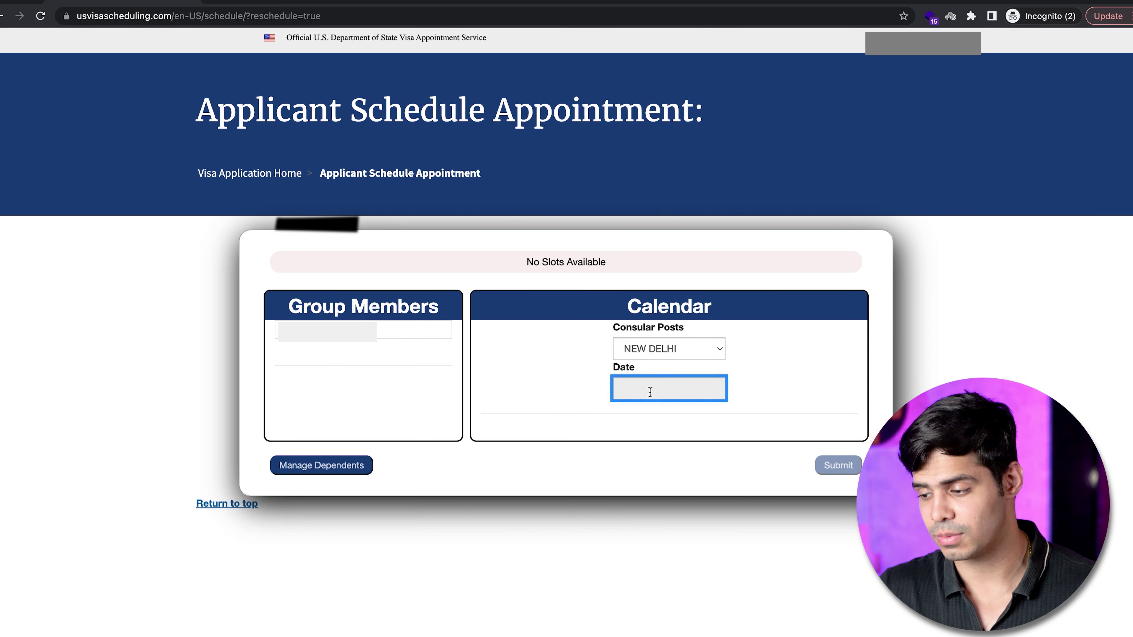
left_click(650, 343)
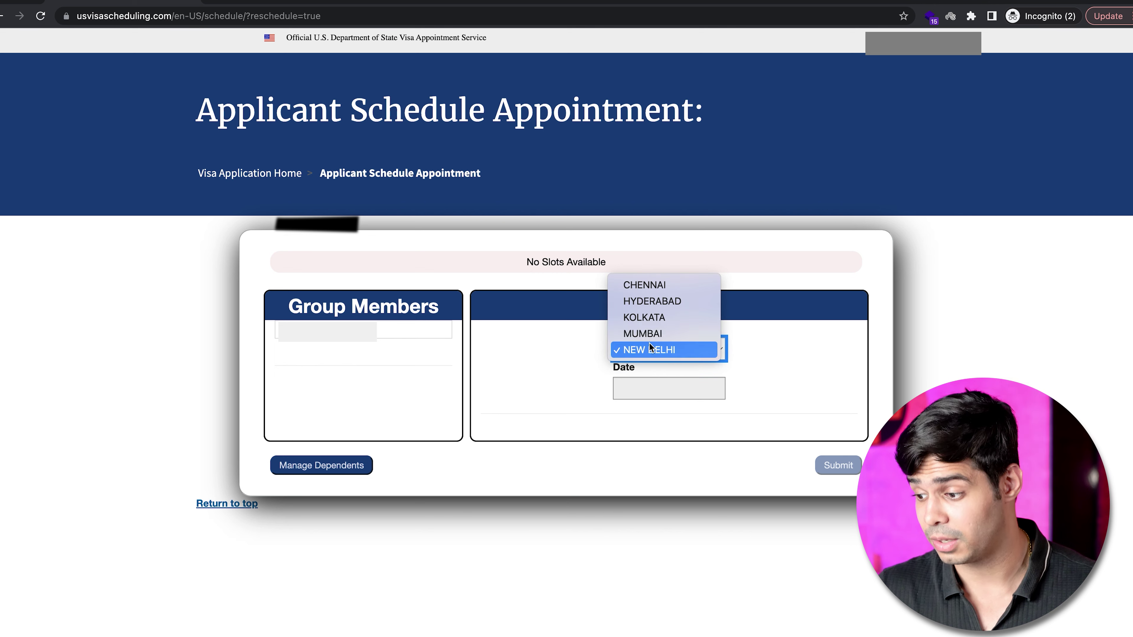
left_click(654, 331)
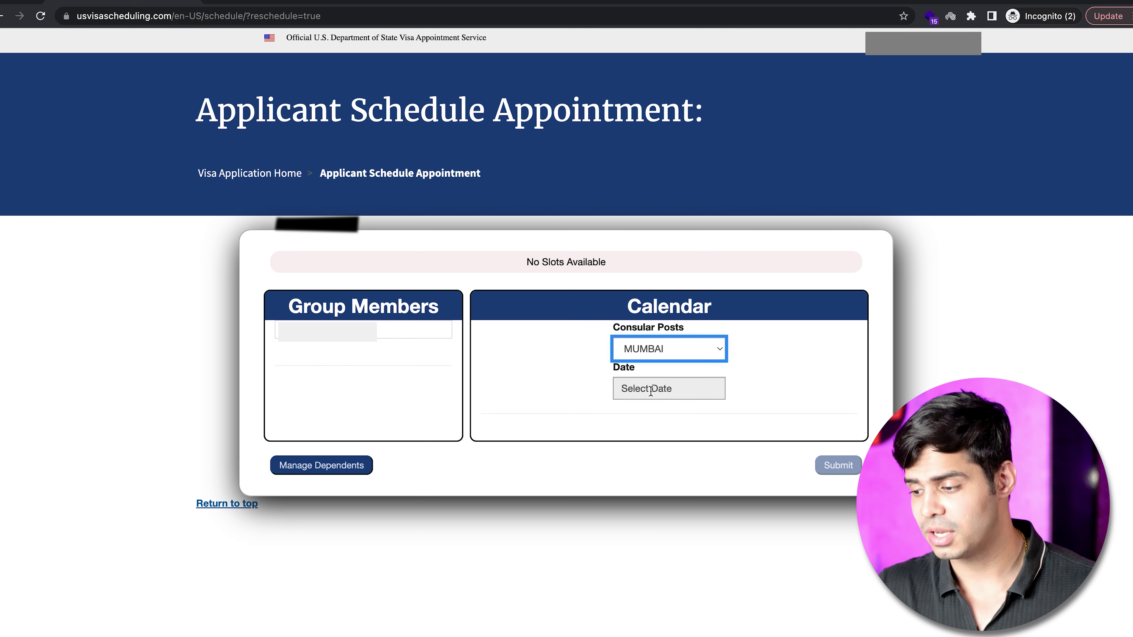
left_click(665, 388)
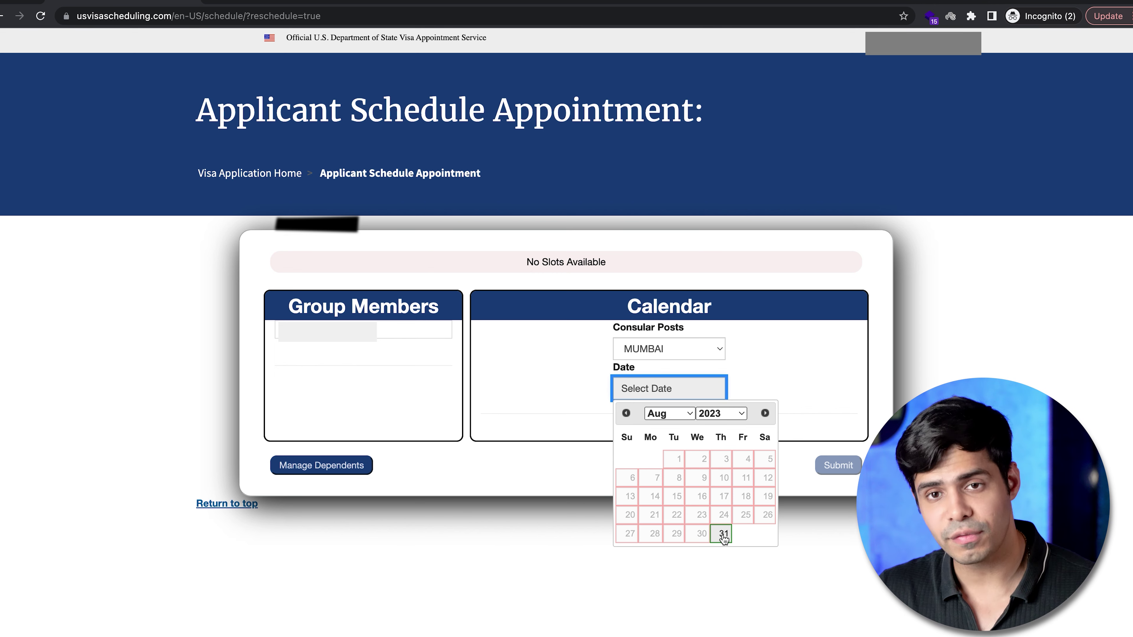
left_click(723, 534)
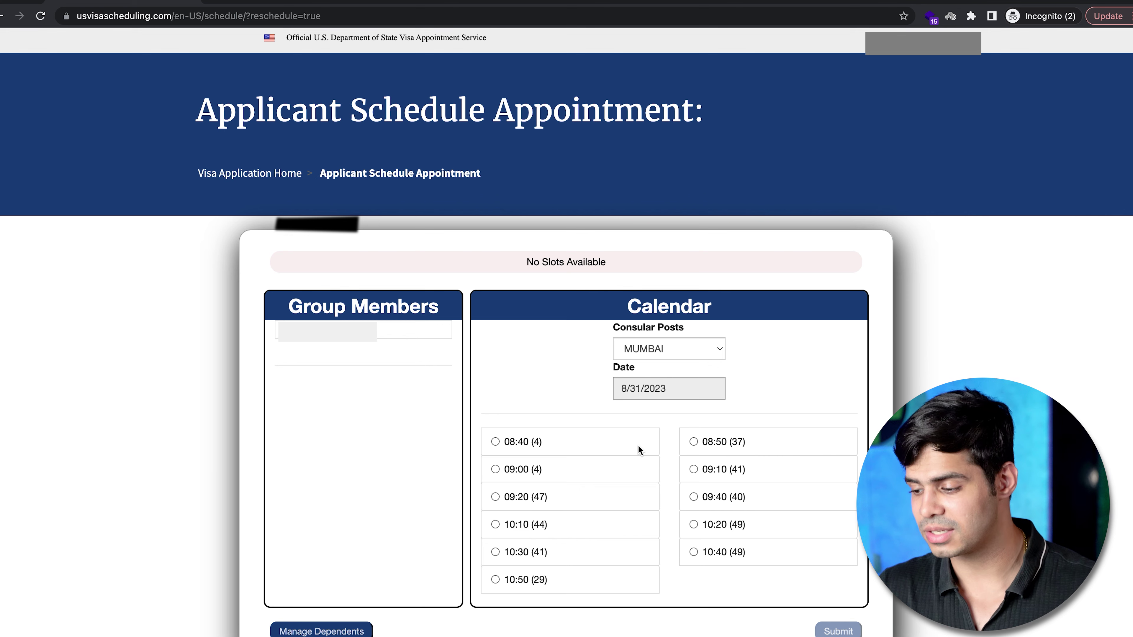
left_click(494, 441)
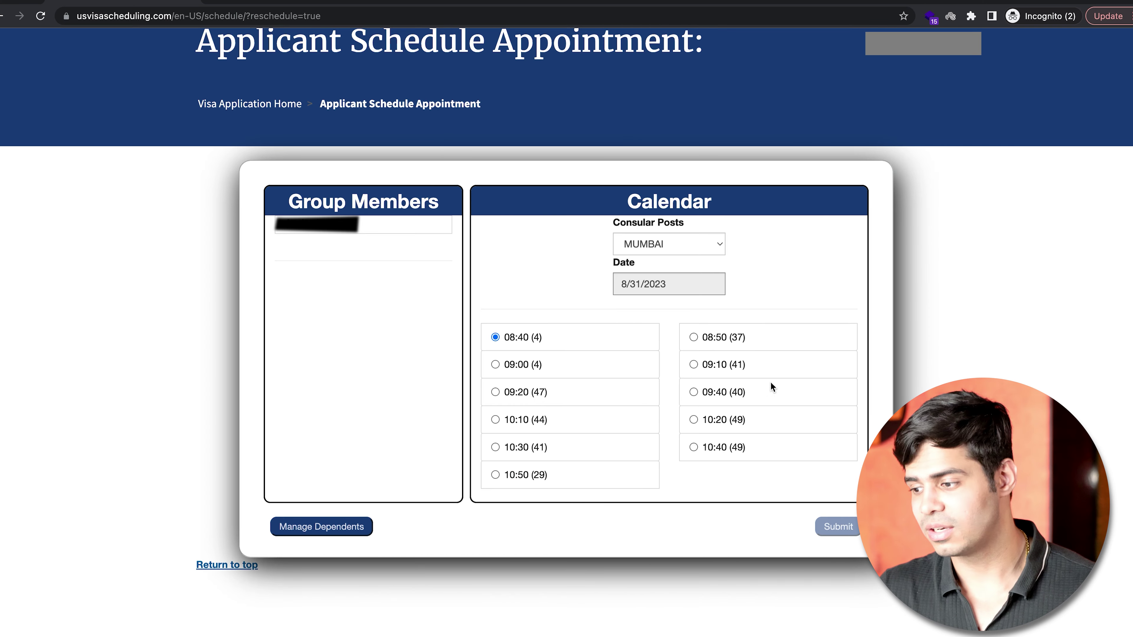
left_click(839, 527)
left_click(663, 91)
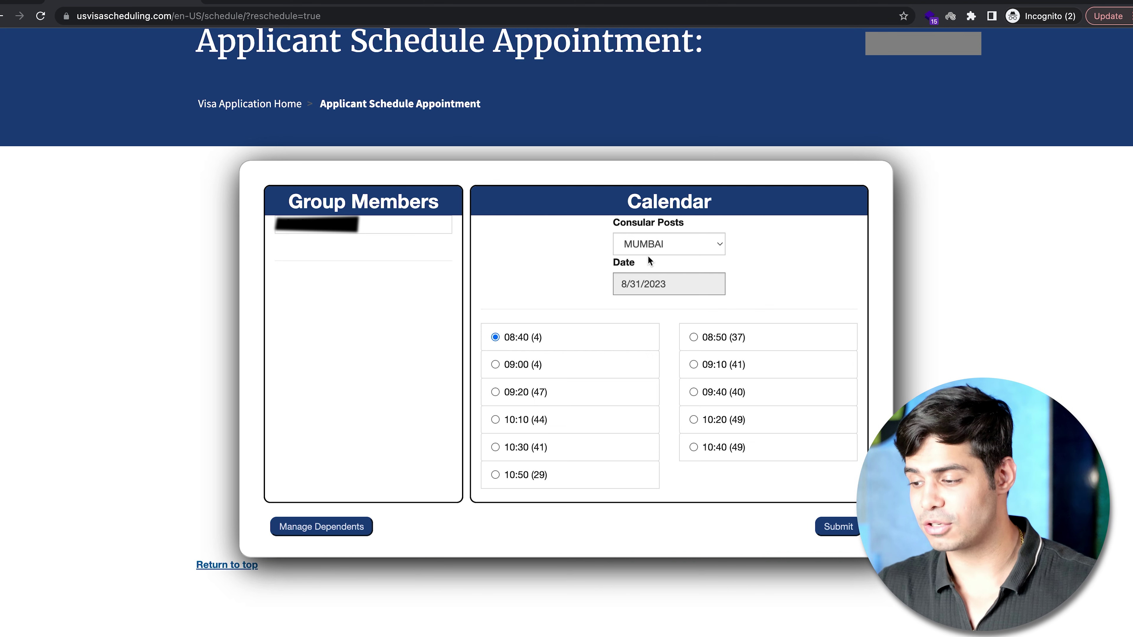
Retry MUMBAI with the 09:00 slot, dismiss the error, and switch the consular post to KOLKATA.
left_click(495, 365)
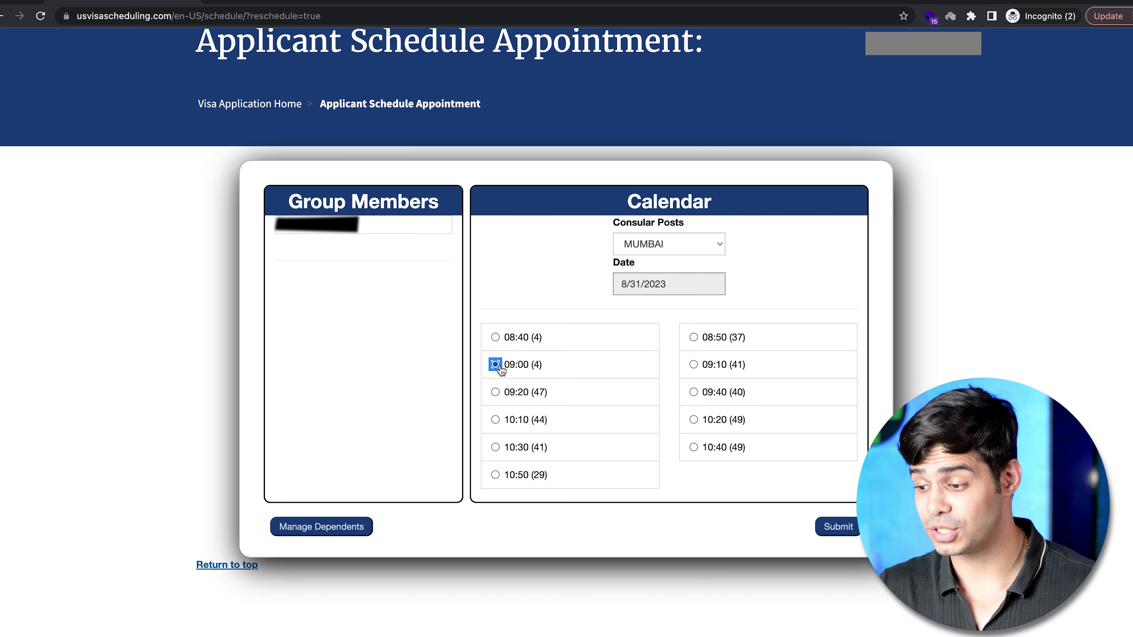
left_click(841, 524)
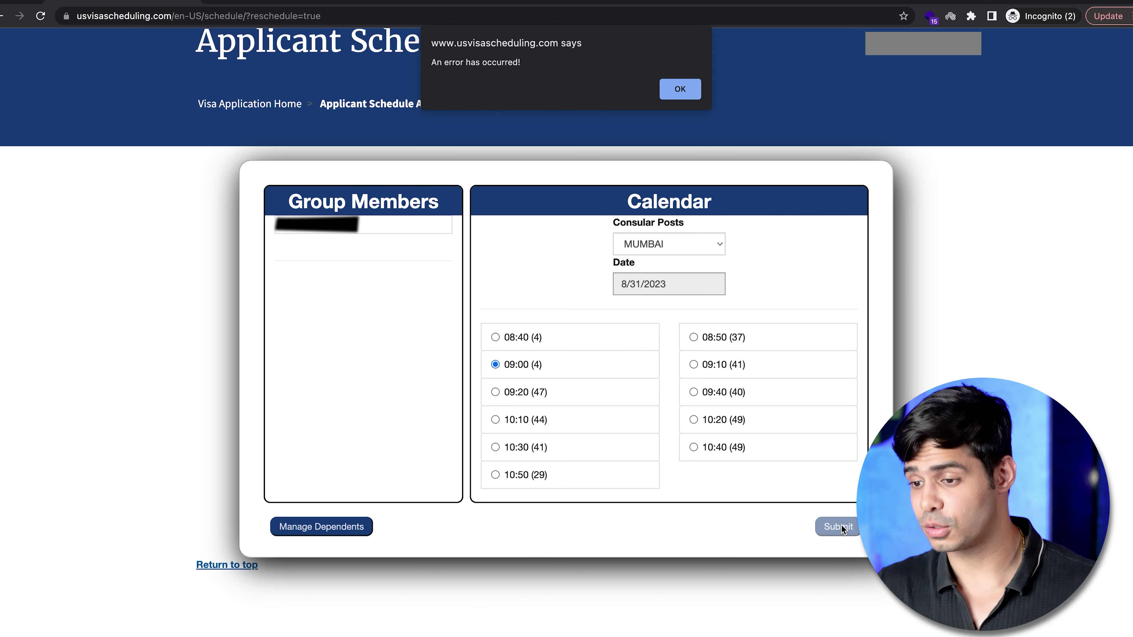
left_click(689, 83)
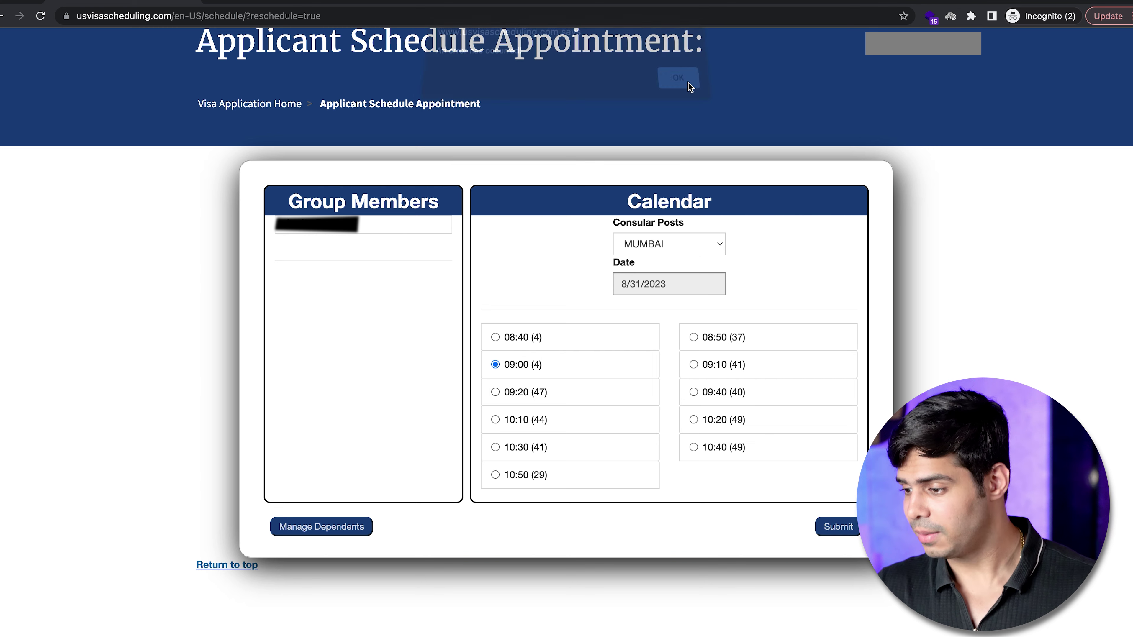
left_click(647, 250)
left_click(659, 227)
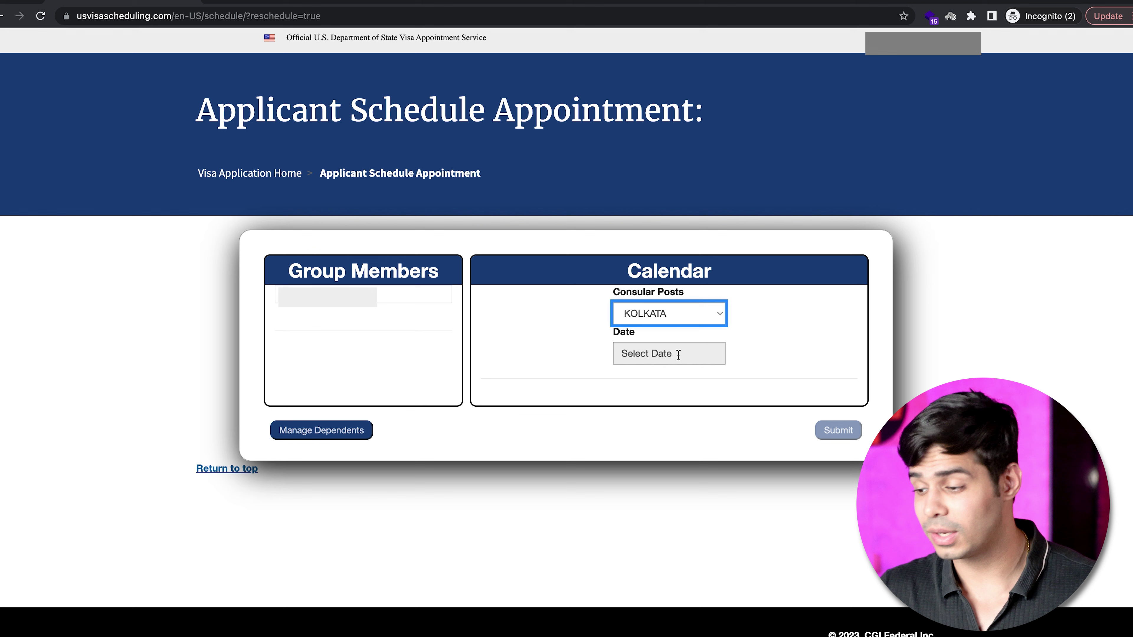
Submit a KOLKATA reschedule for 30 Aug 2023 at 08:15 and dismiss the error.
left_click(702, 497)
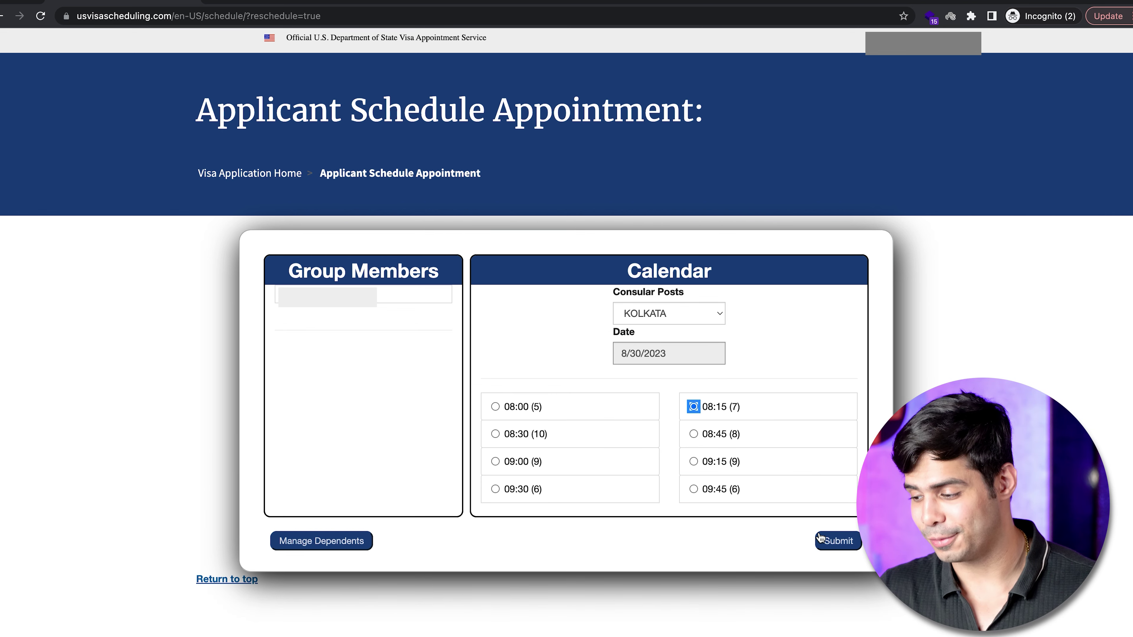
left_click(832, 537)
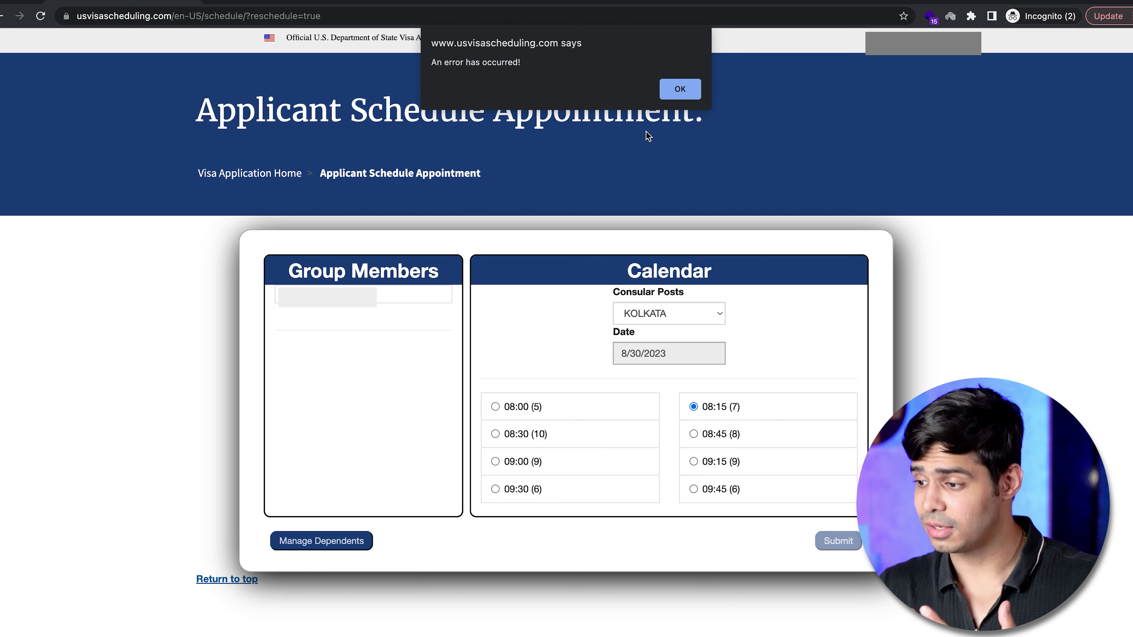
left_click(673, 96)
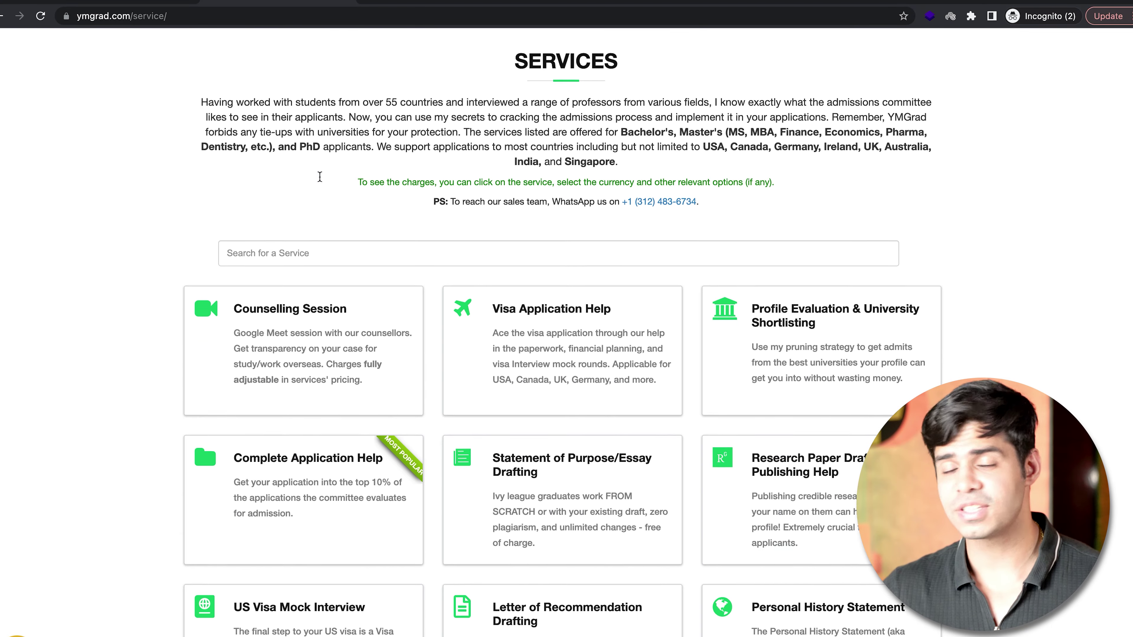
Open YMGrad's Visa Application Help service page from the Services list.
left_click(515, 387)
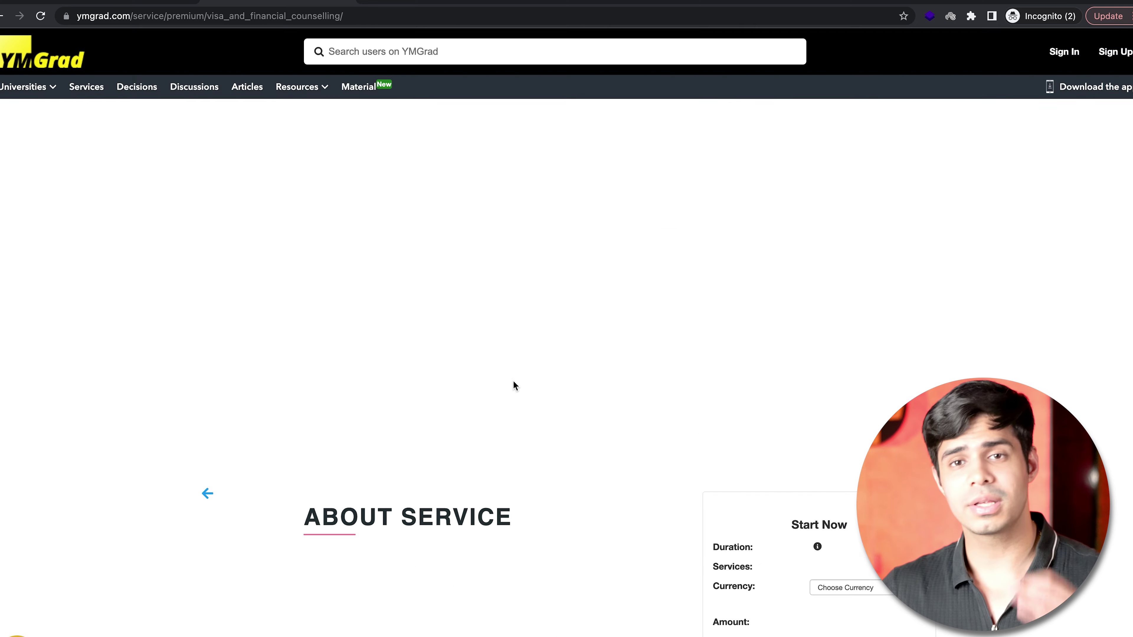